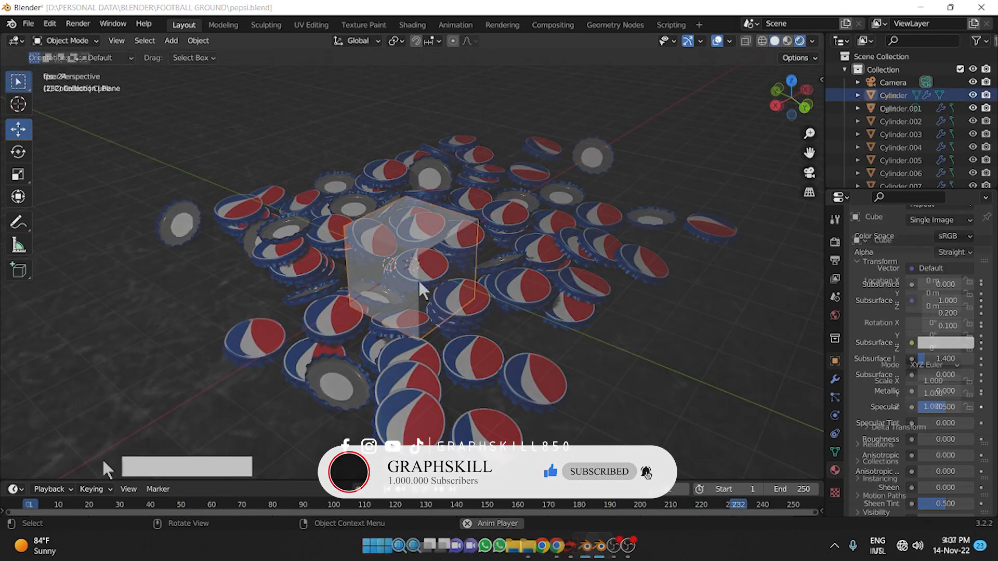
Delete the default cube and add a mesh cylinder at the world origin
key(Delete)
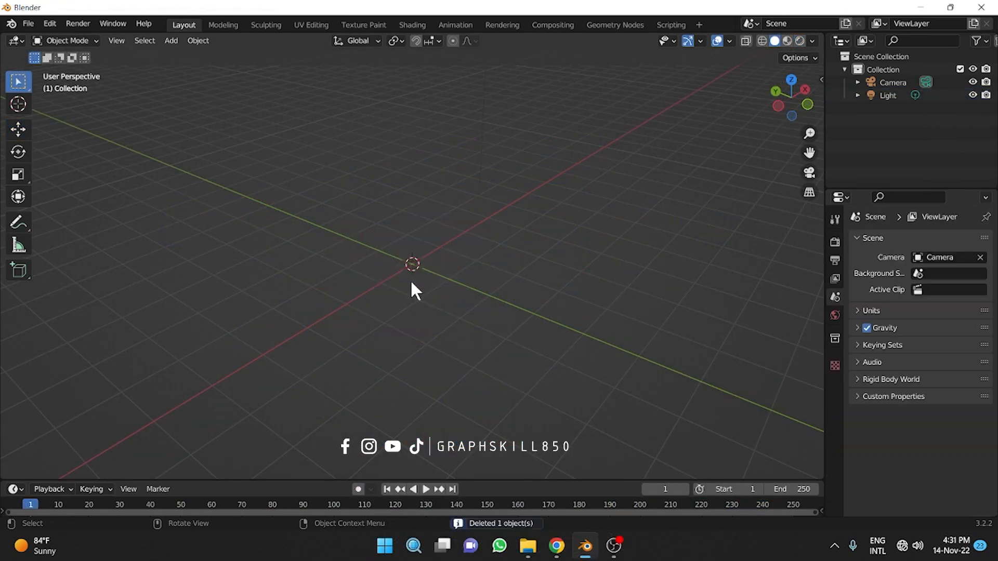
key(shift)
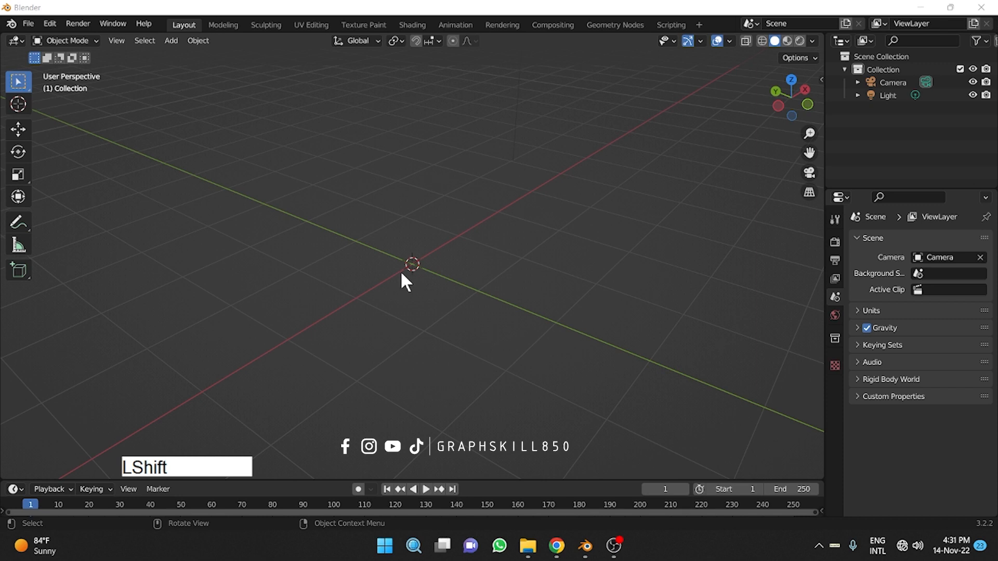
click(437, 285)
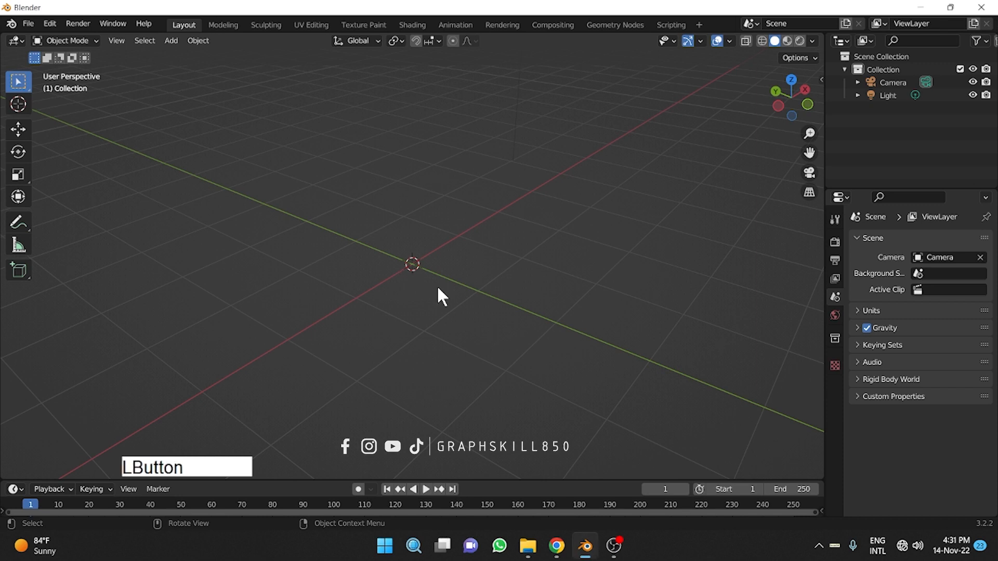
key(shift+a)
mouse_move(410, 265)
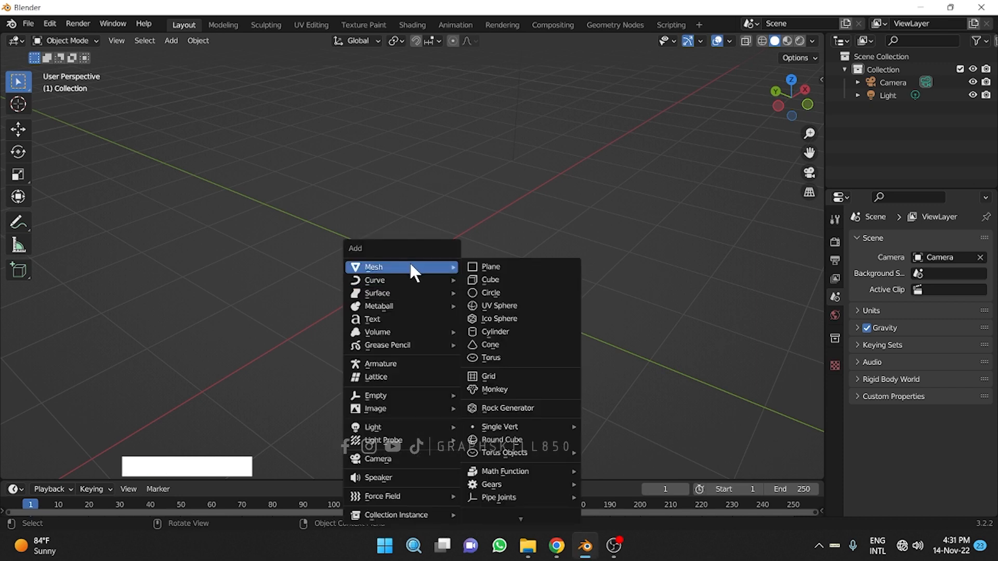
click(506, 328)
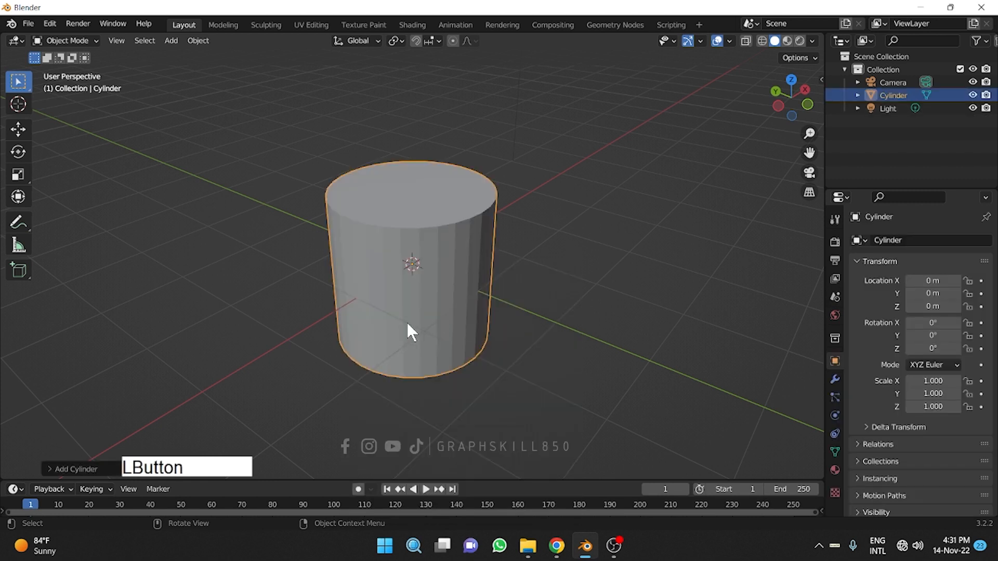
Flatten the cylinder along Z to a scale of about 0.07 and apply all transforms
key(s)
key(z)
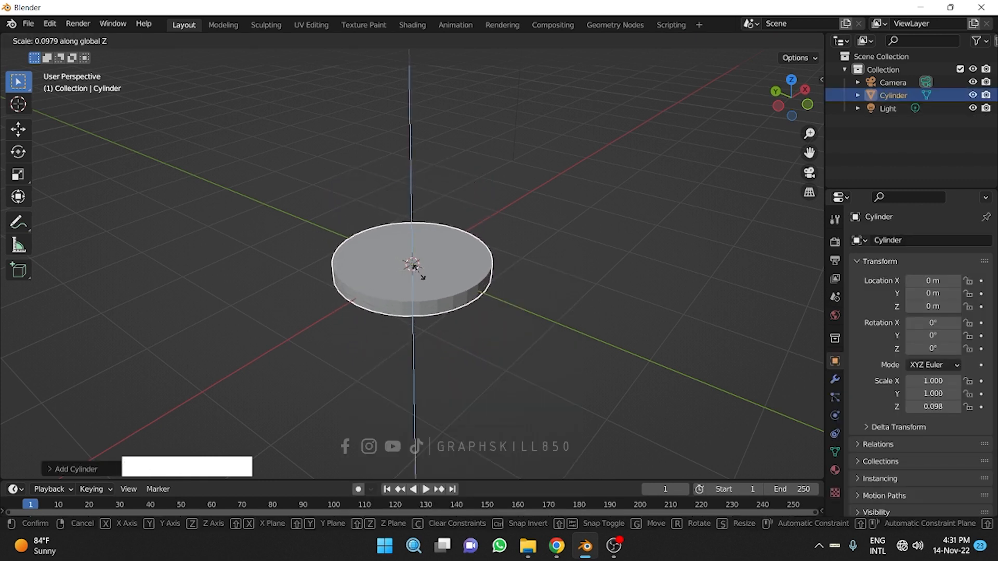
click(419, 267)
scroll(416, 277, up, 3)
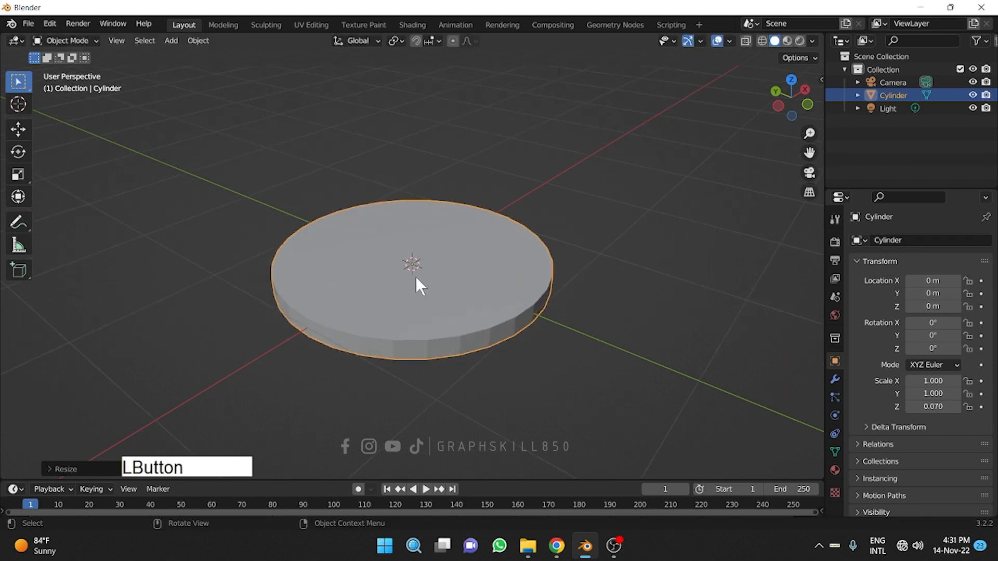
key(ctrl+a)
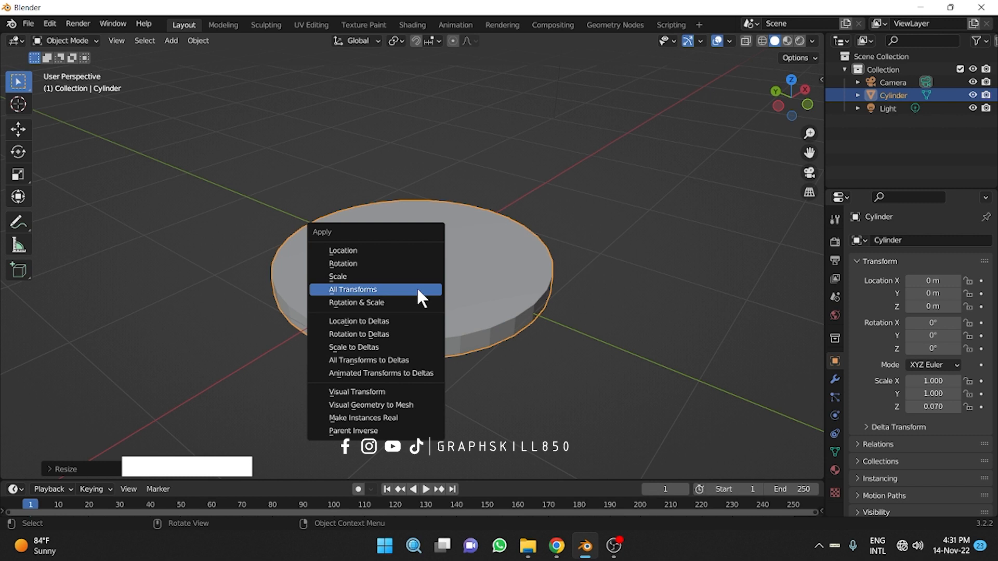
click(419, 296)
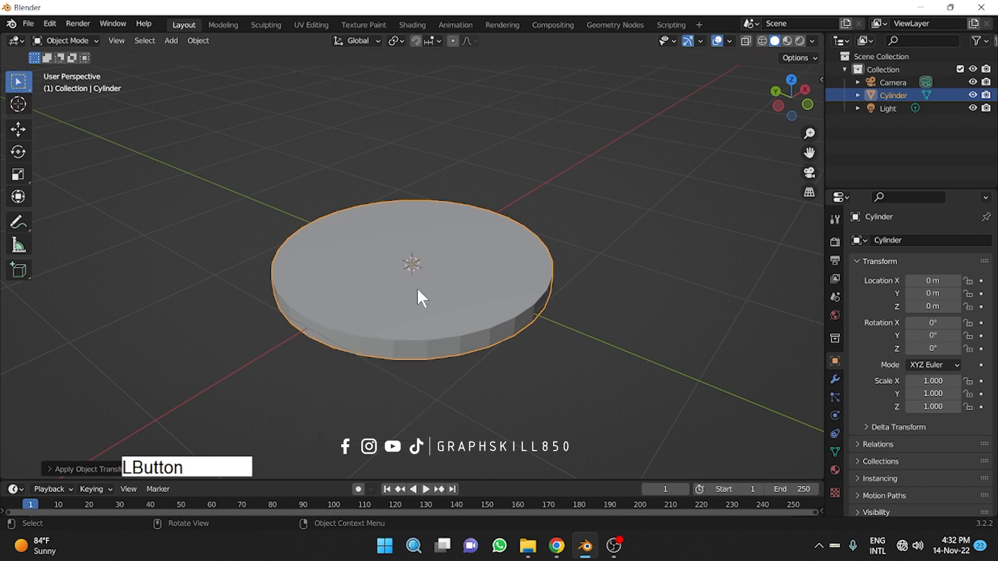
Delete the bottom face of the flattened cylinder in Edit Mode
key(Tab)
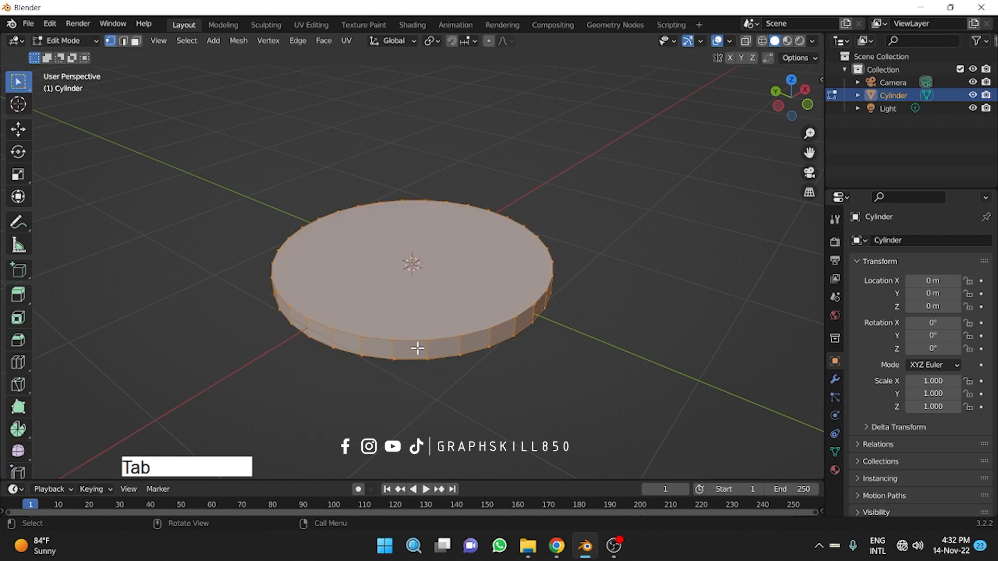
middle_drag(416, 347, 379, 225)
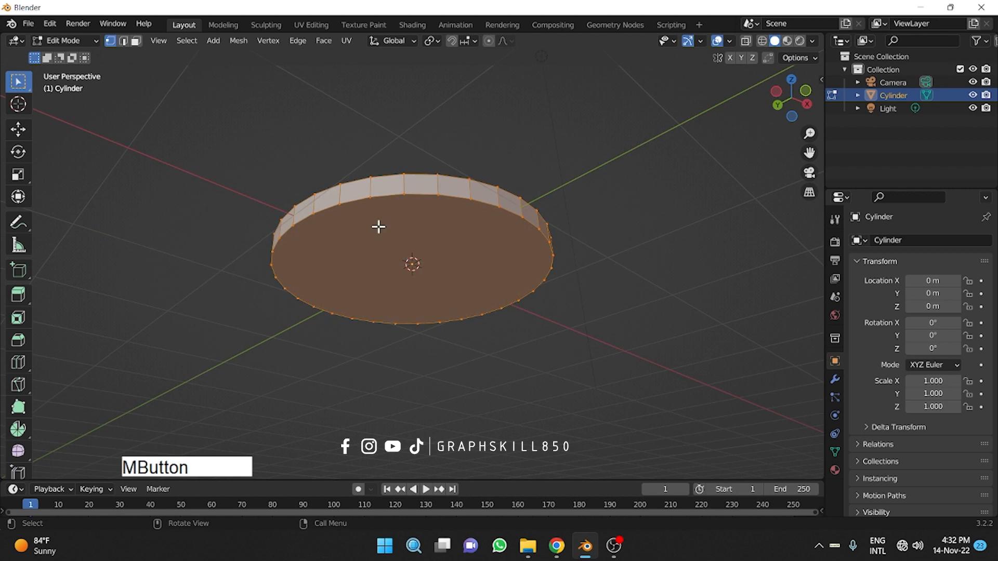
click(135, 41)
click(380, 235)
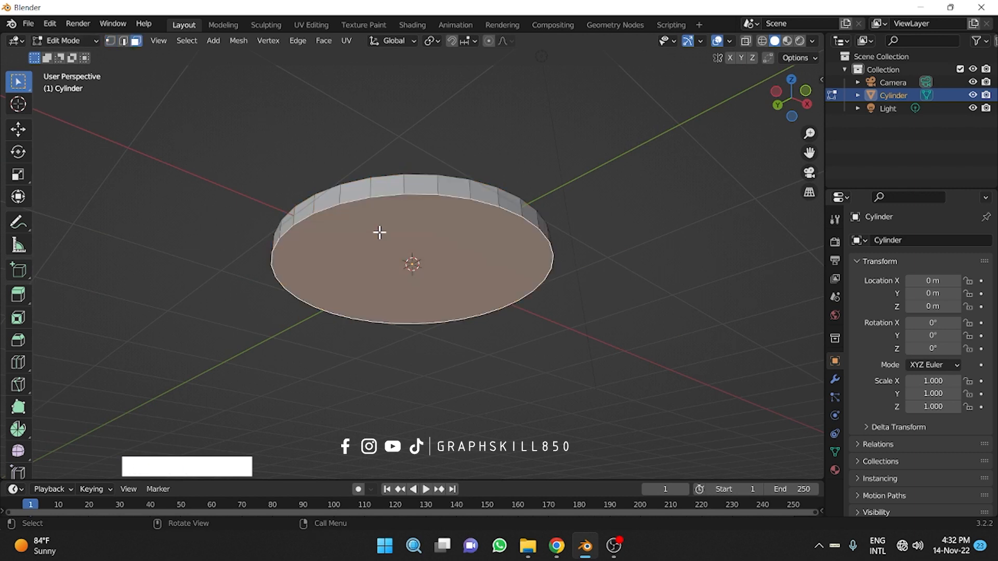
key(Delete)
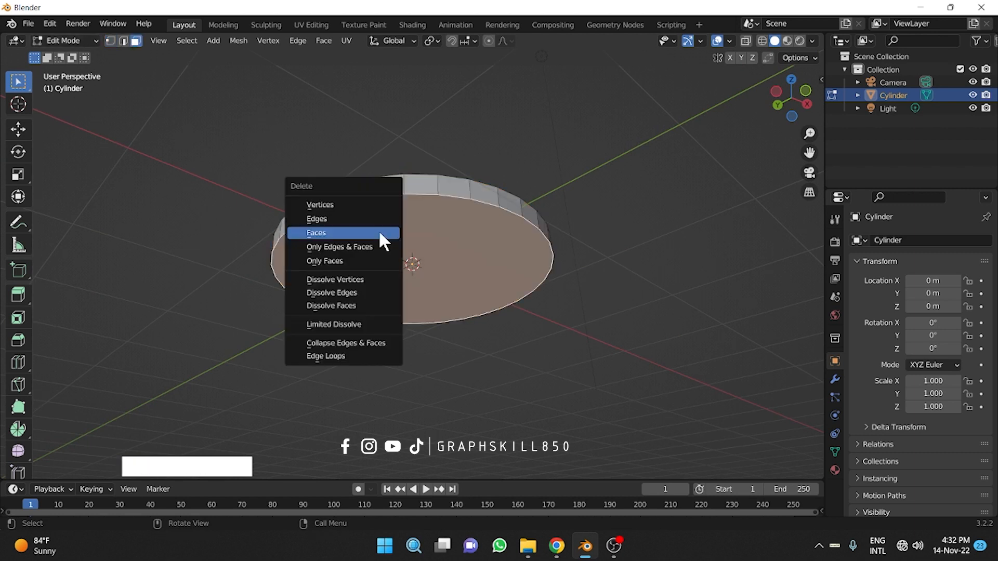
click(380, 234)
Bevel the rim of the top face with three segments and a width of about 0.1 m
middle_drag(383, 266, 379, 384)
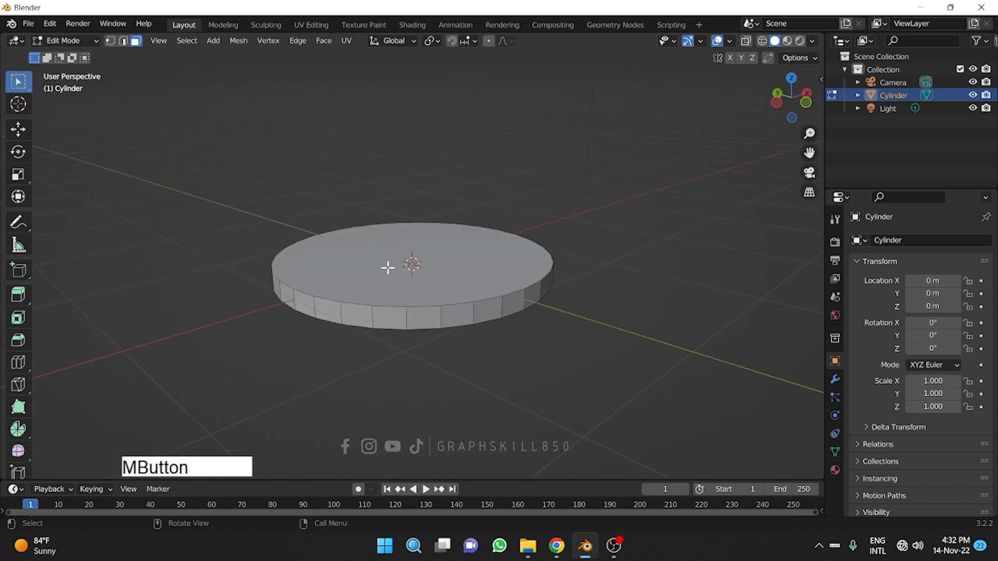
click(375, 305)
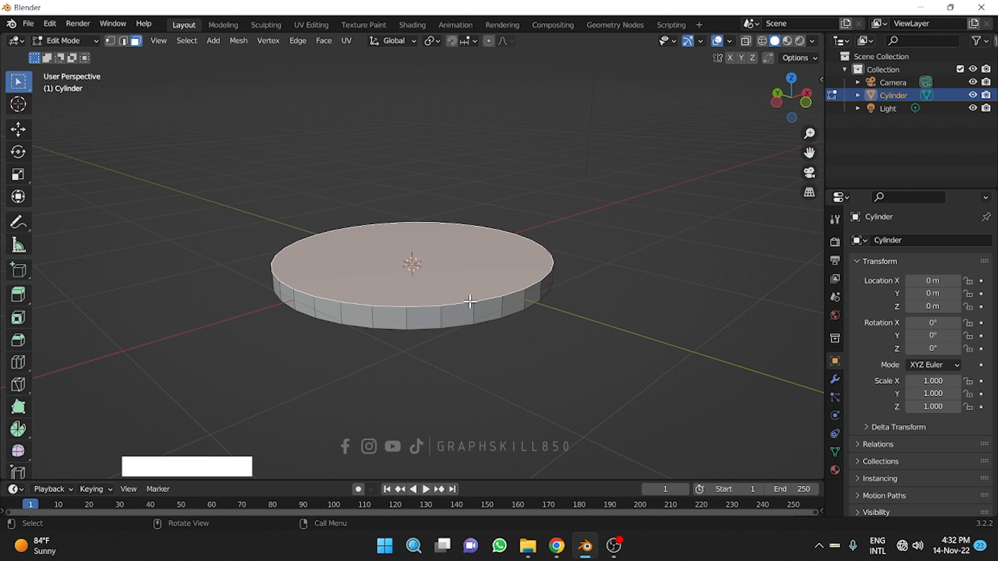
key(ctrl)
key(ctrl+b)
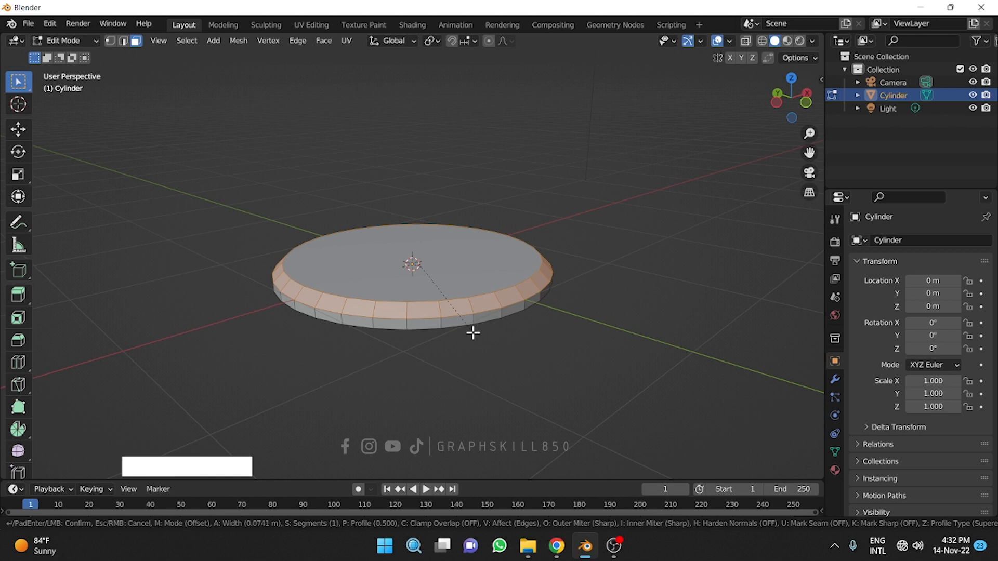
scroll(473, 334, up, 1)
scroll(473, 333, up, 1)
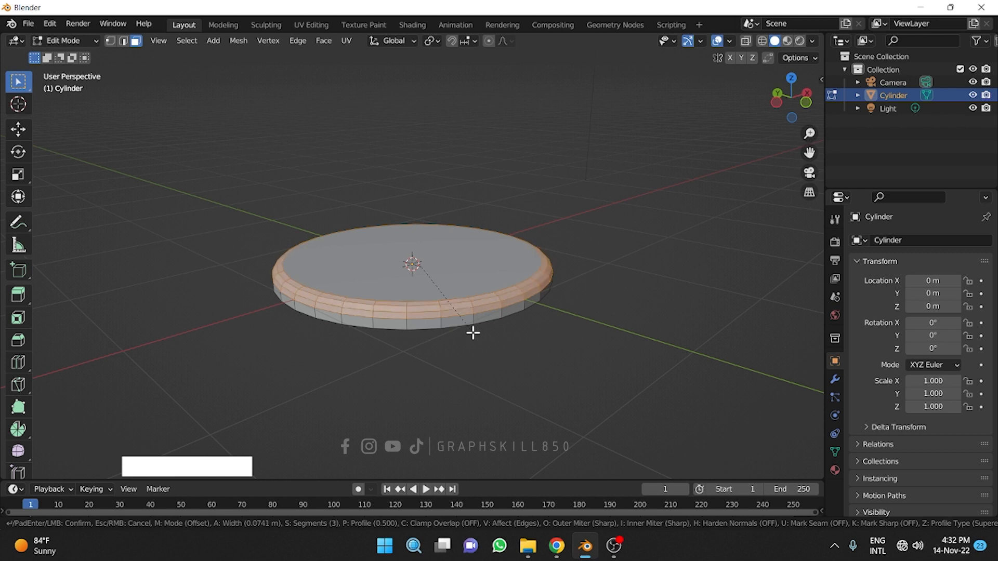
click(473, 333)
middle_drag(423, 328, 389, 338)
key(ctrl+z)
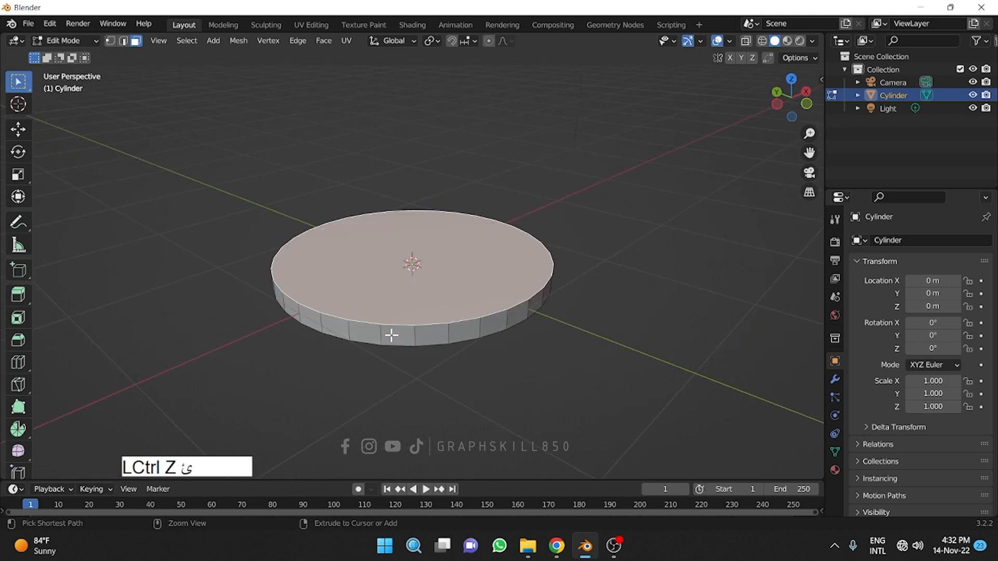
key(ctrl+b)
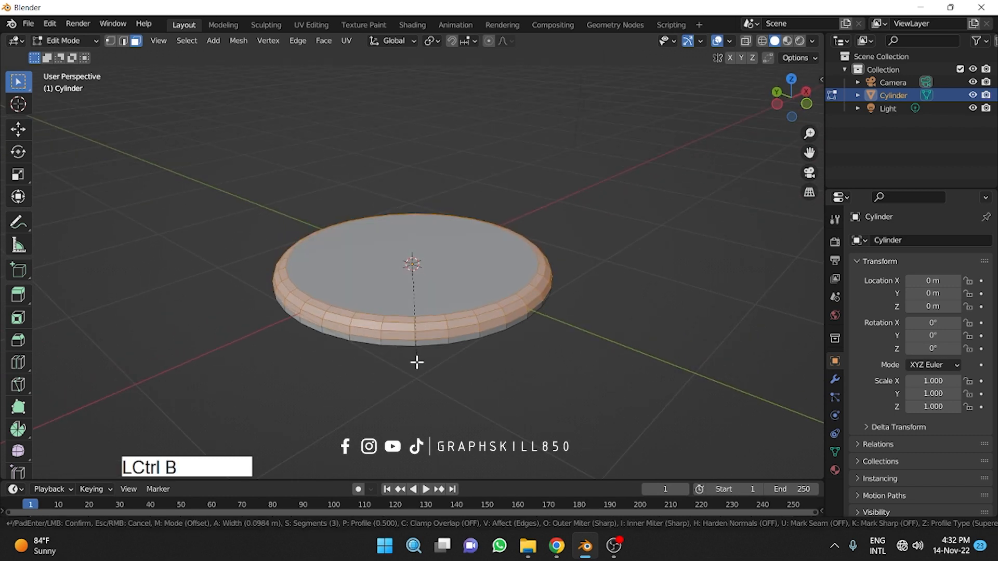
click(413, 362)
Extrude the open bottom edge loop down along Z twice, making a narrow band and a taller band below it
middle_drag(413, 362, 399, 299)
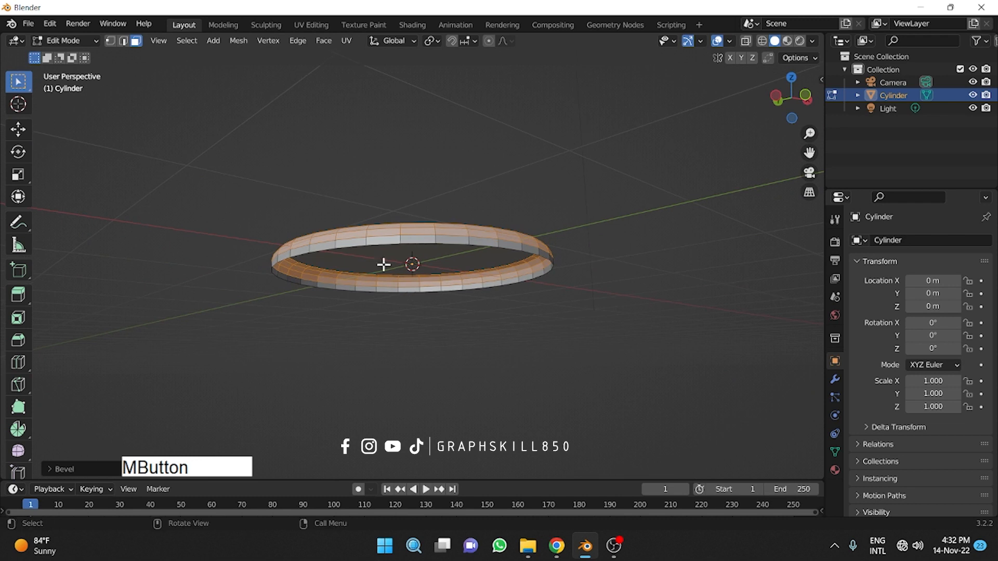
scroll(343, 241, up, 2)
click(334, 234)
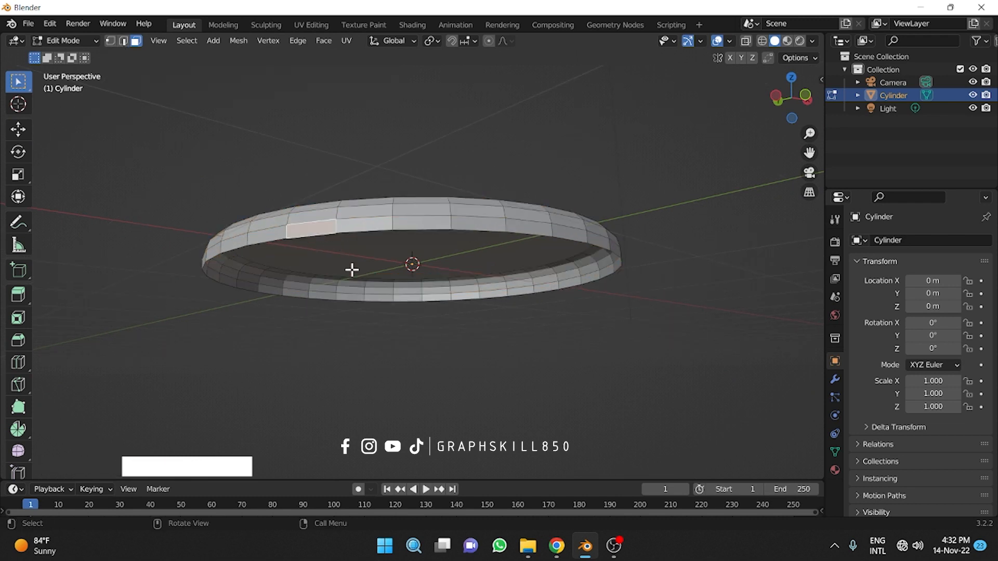
click(255, 235)
middle_drag(251, 234, 285, 343)
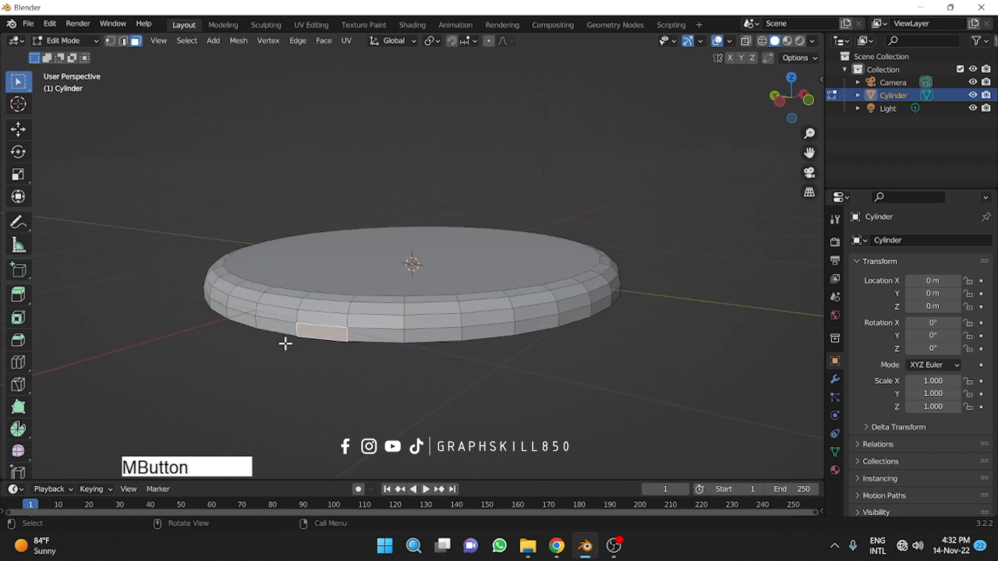
click(122, 42)
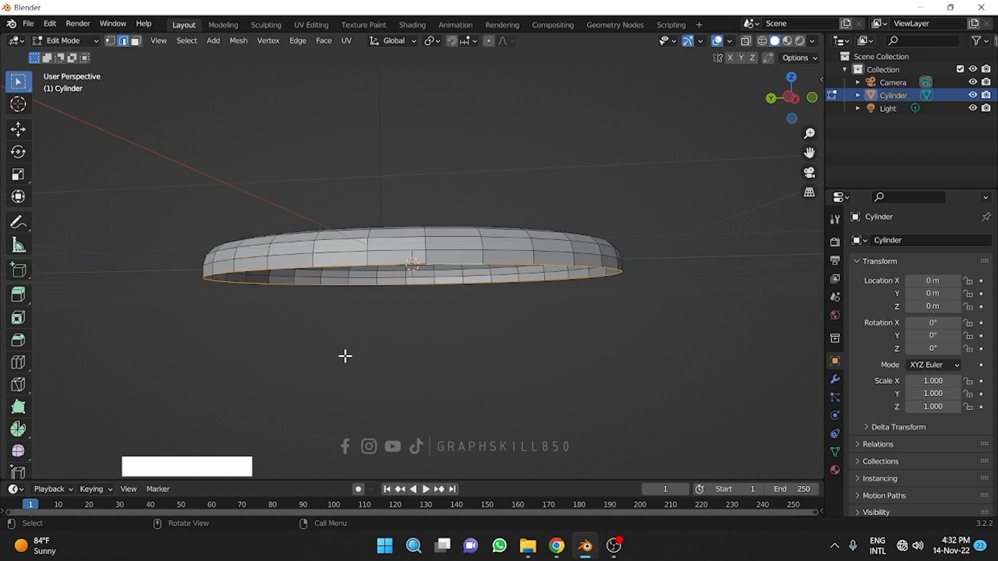
key(e)
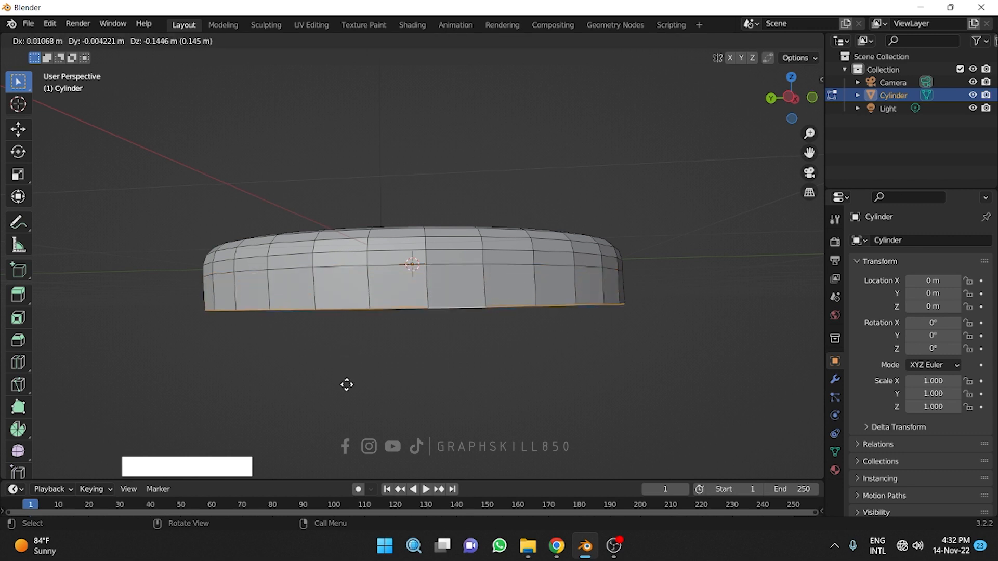
key(z)
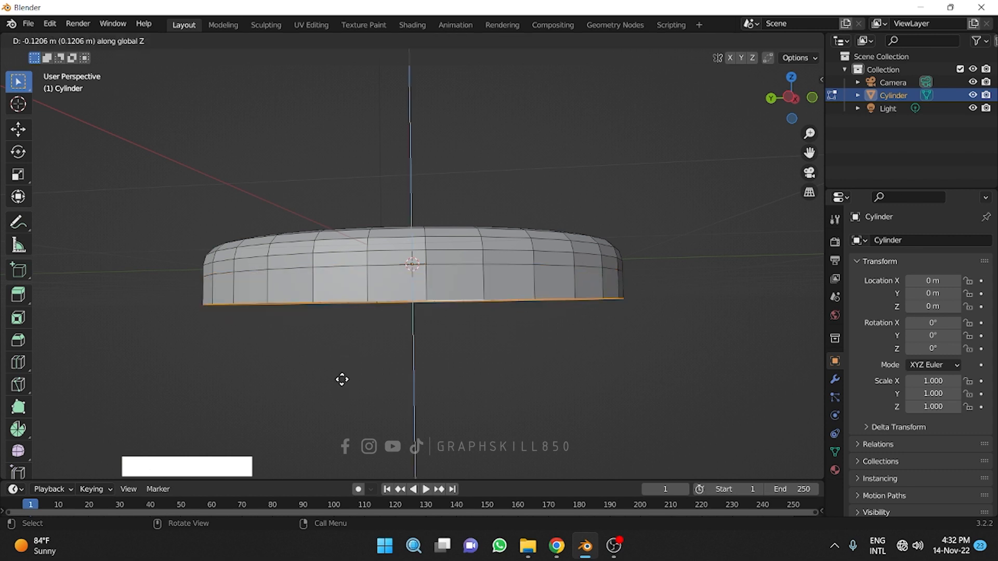
click(343, 364)
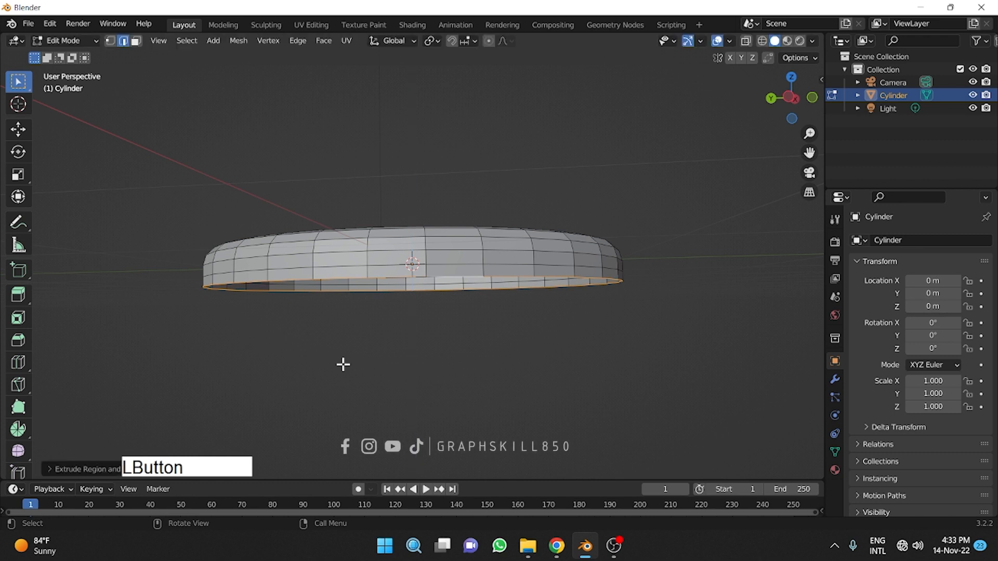
key(e)
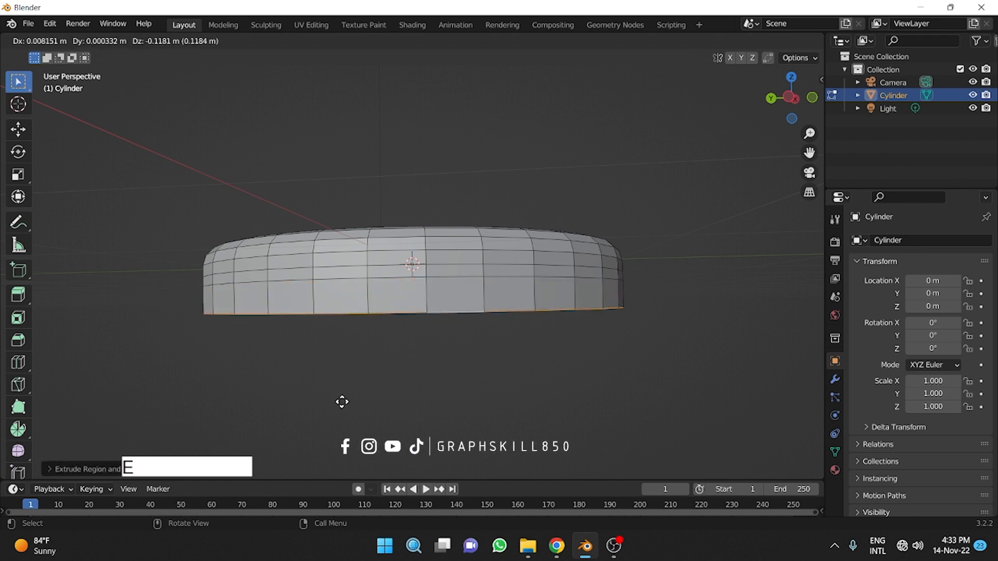
key(z)
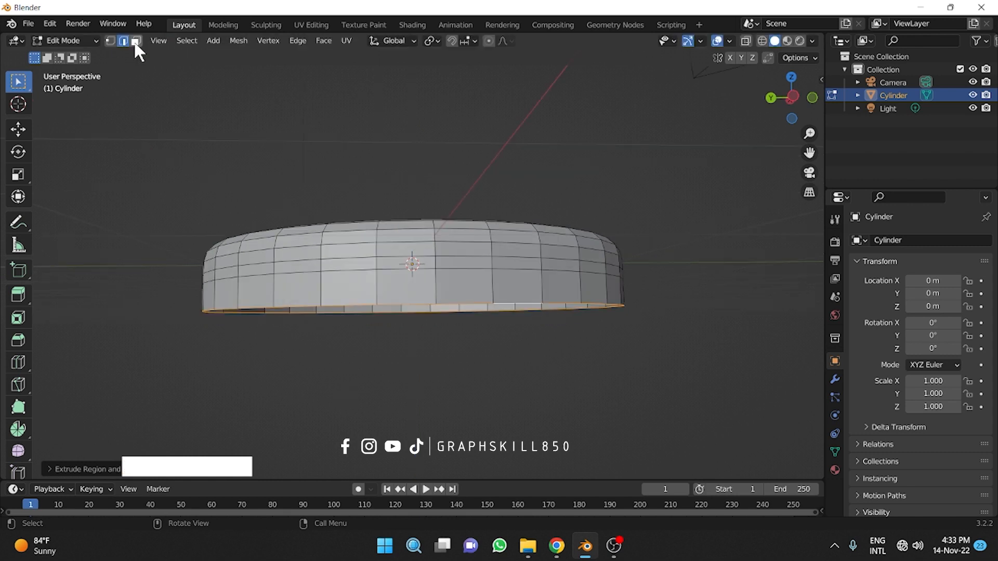
Select the lowest ring of side faces and reduce it to every other face with Checker Deselect
click(295, 264)
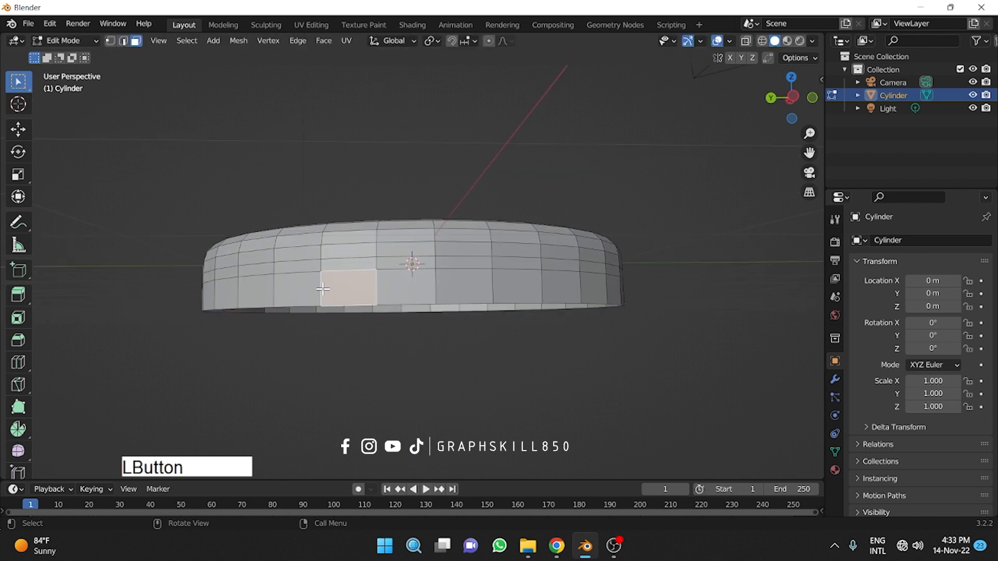
key(alt)
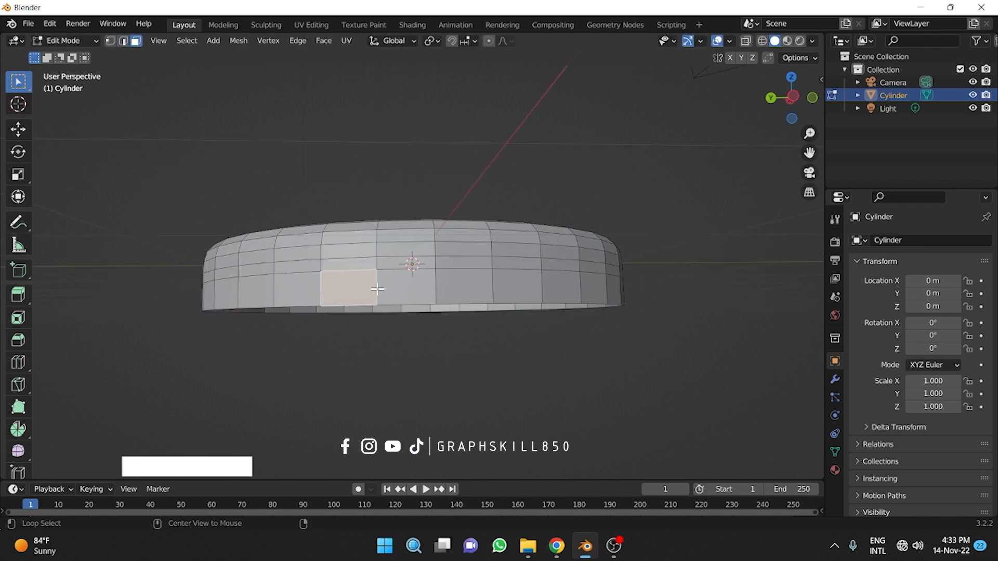
alt+click(380, 288)
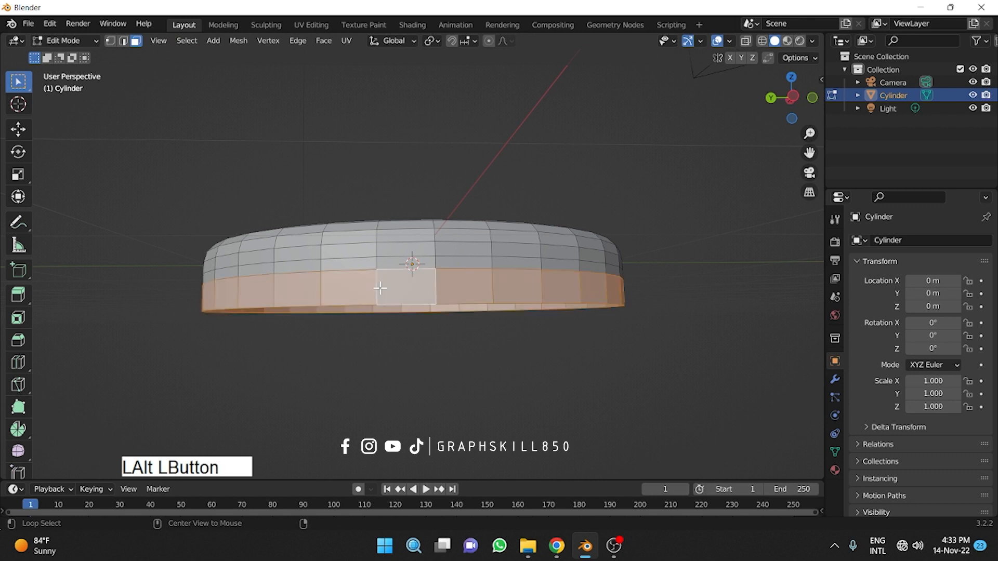
click(184, 41)
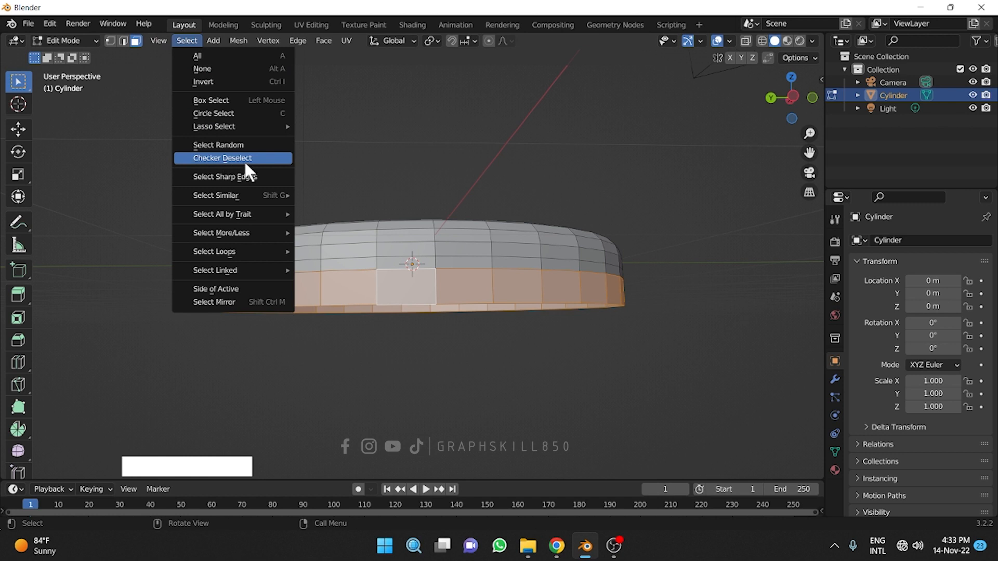
click(214, 157)
Extrude the alternating faces of the lowest side ring inward along their normals by about 0.07 m
middle_drag(364, 366, 384, 350)
key(alt)
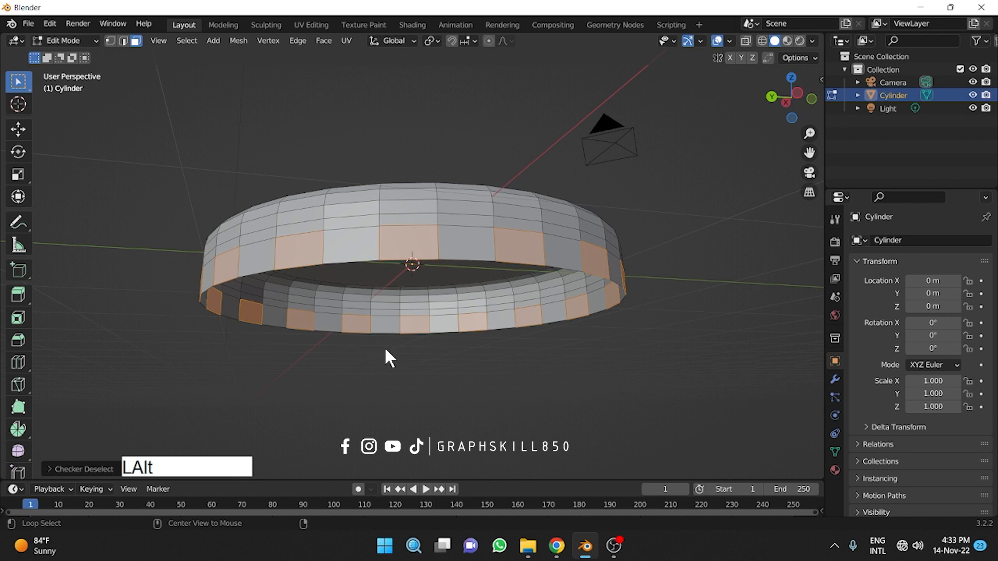
key(alt+e)
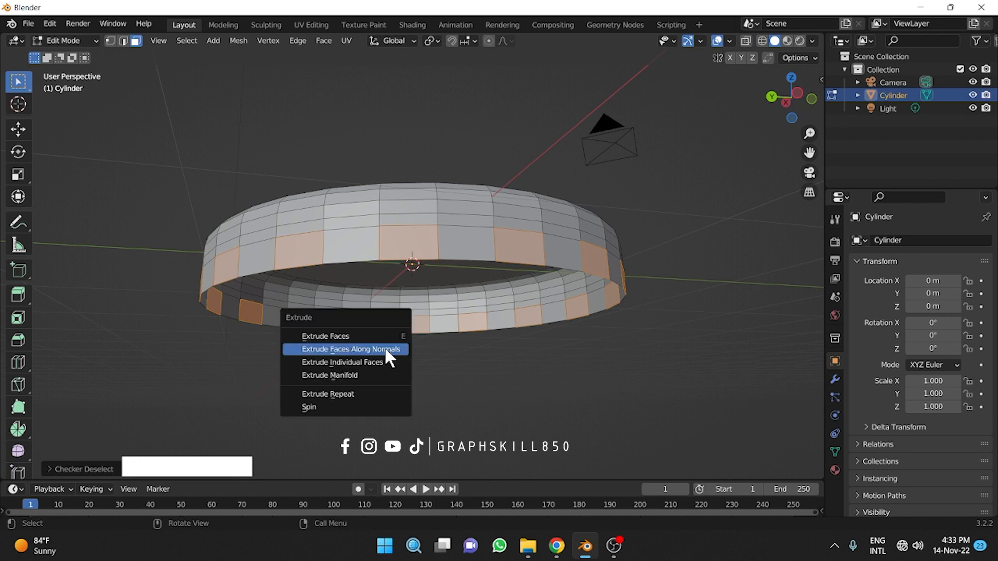
click(387, 350)
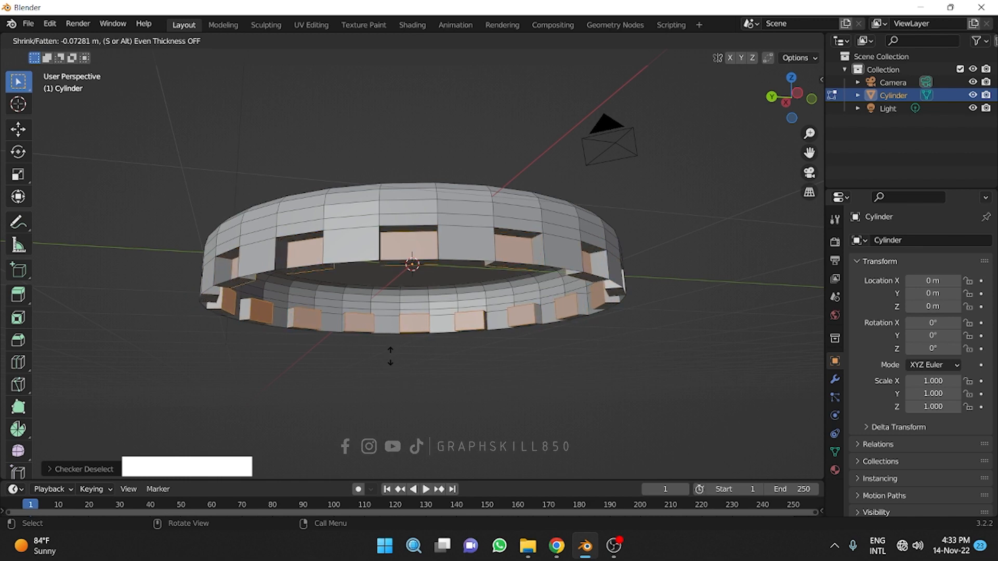
click(391, 358)
Select the underside faces of all the inward-extruded blocks around the rim and delete them
middle_drag(336, 348, 328, 172)
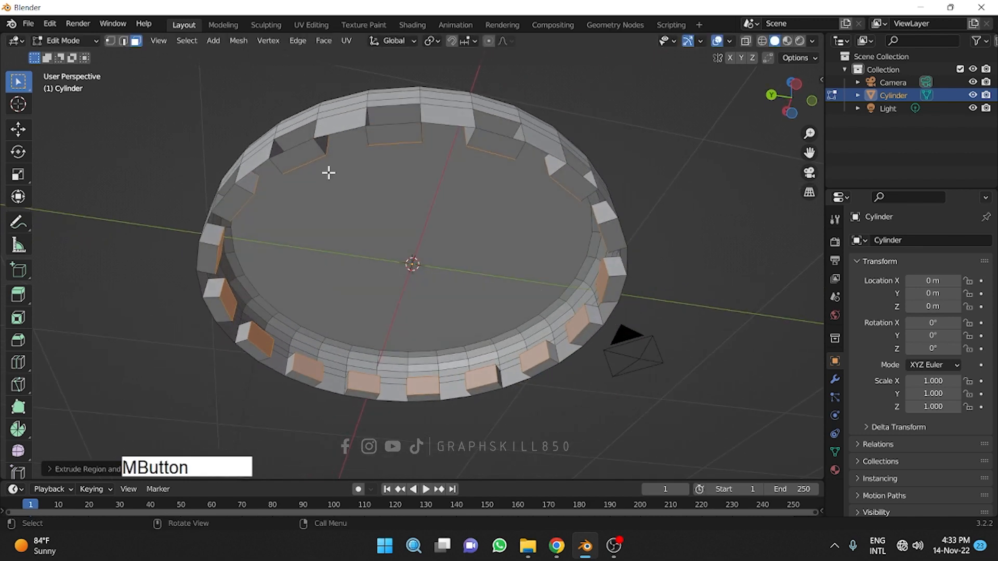
click(285, 149)
shift+click(393, 134)
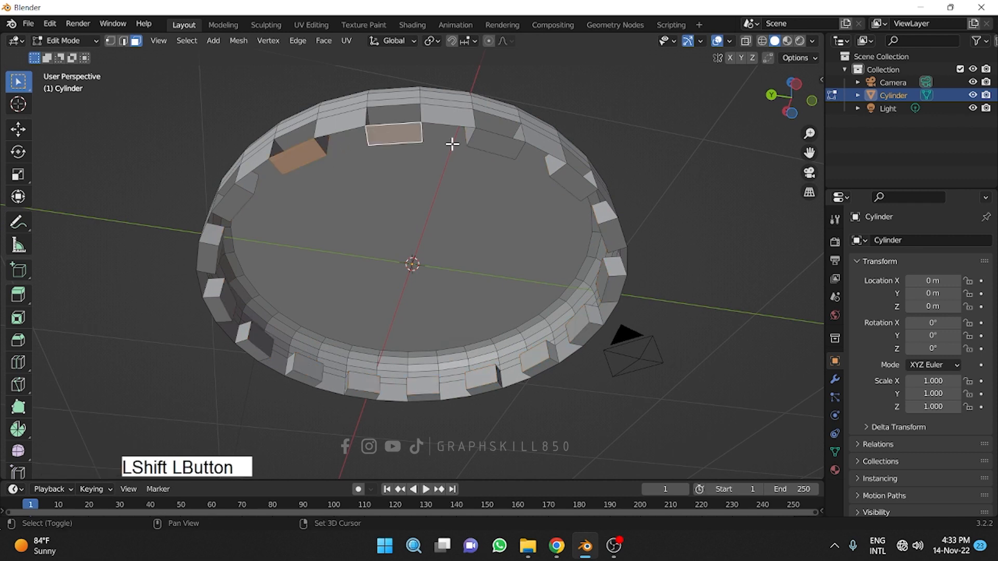
shift+click(488, 141)
shift+click(566, 185)
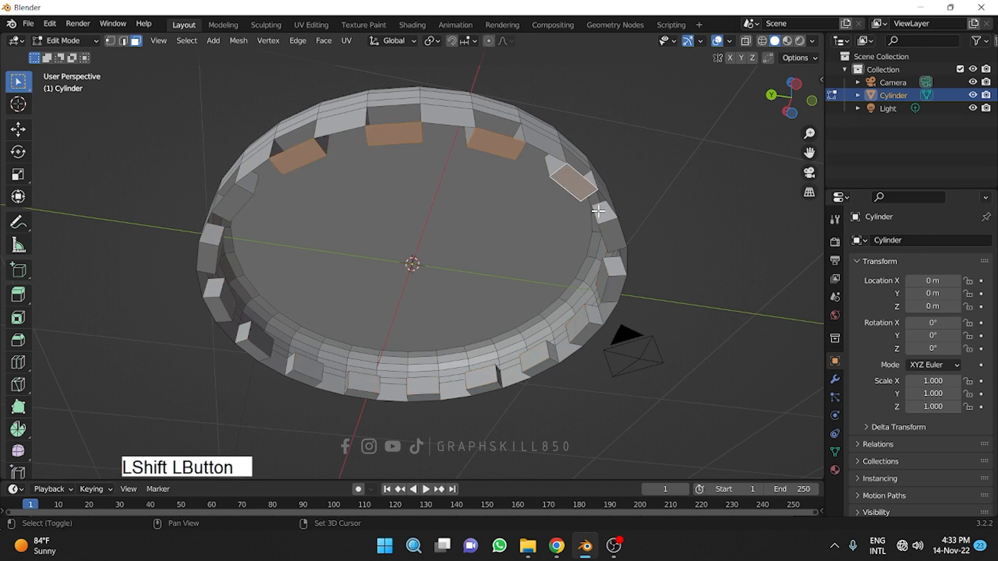
shift+click(619, 237)
shift+click(620, 285)
shift+click(585, 333)
shift+click(541, 367)
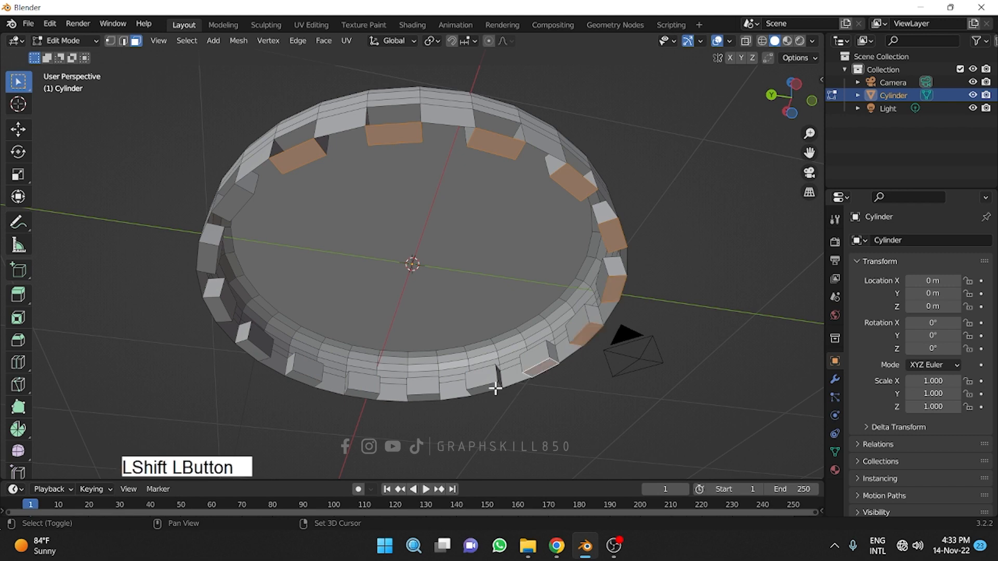
shift+click(484, 387)
shift+click(360, 393)
shift+click(304, 379)
shift+click(217, 310)
shift+click(208, 258)
shift+click(233, 203)
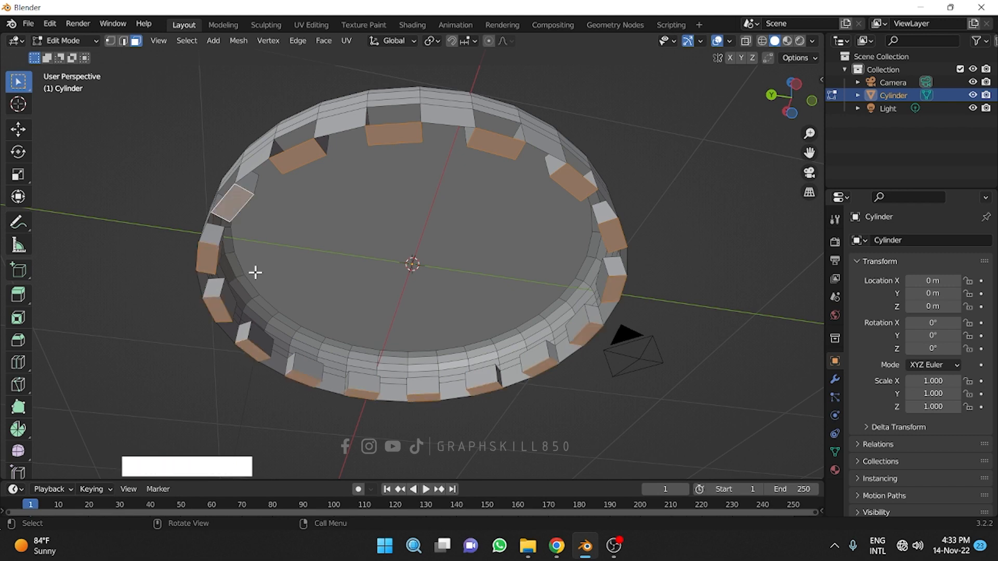
key(Delete)
click(256, 273)
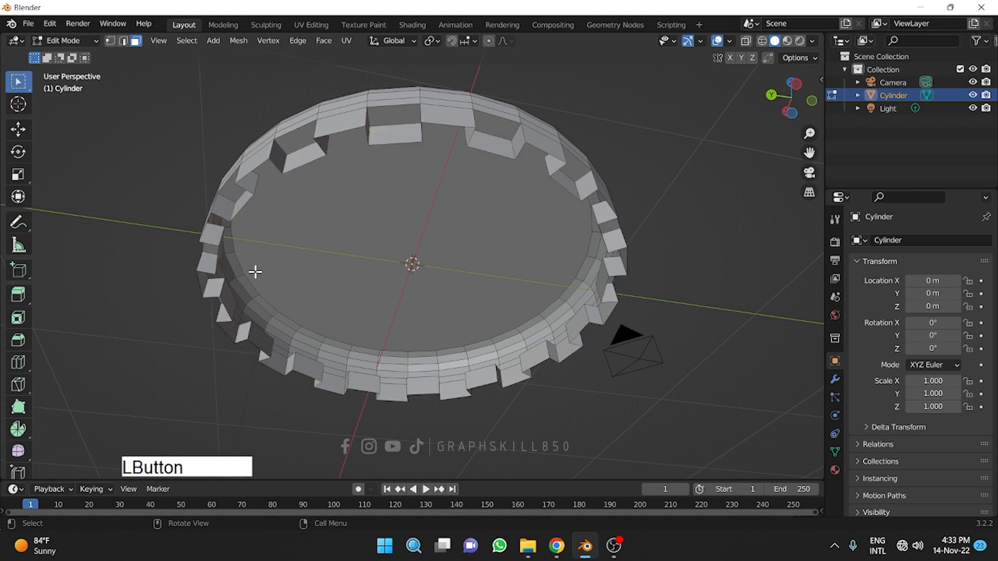
Add a Subdivision Surface modifier to the cap and set its viewport level to 2
middle_drag(371, 230, 436, 301)
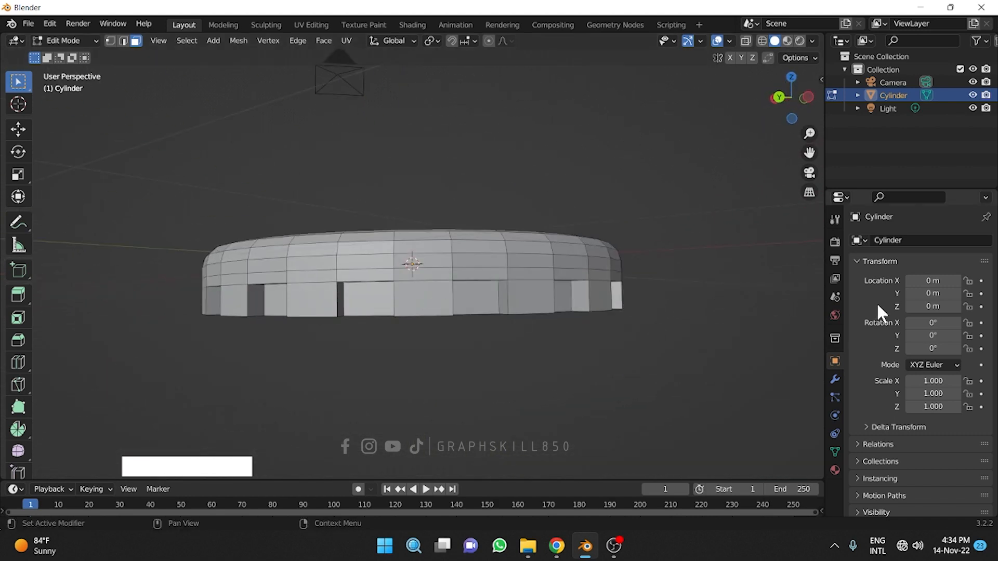
click(835, 380)
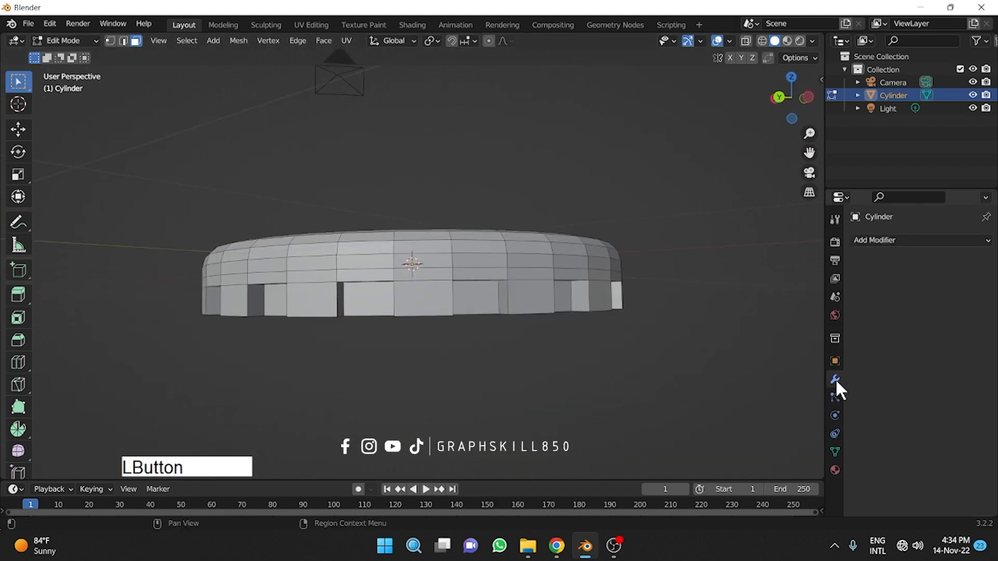
click(881, 240)
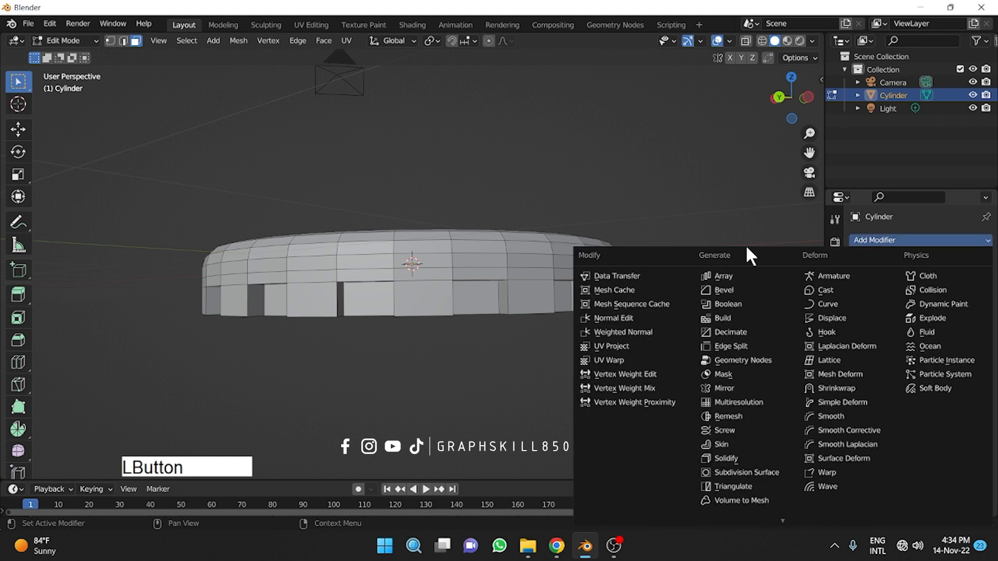
click(747, 473)
middle_drag(446, 368, 349, 325)
click(970, 297)
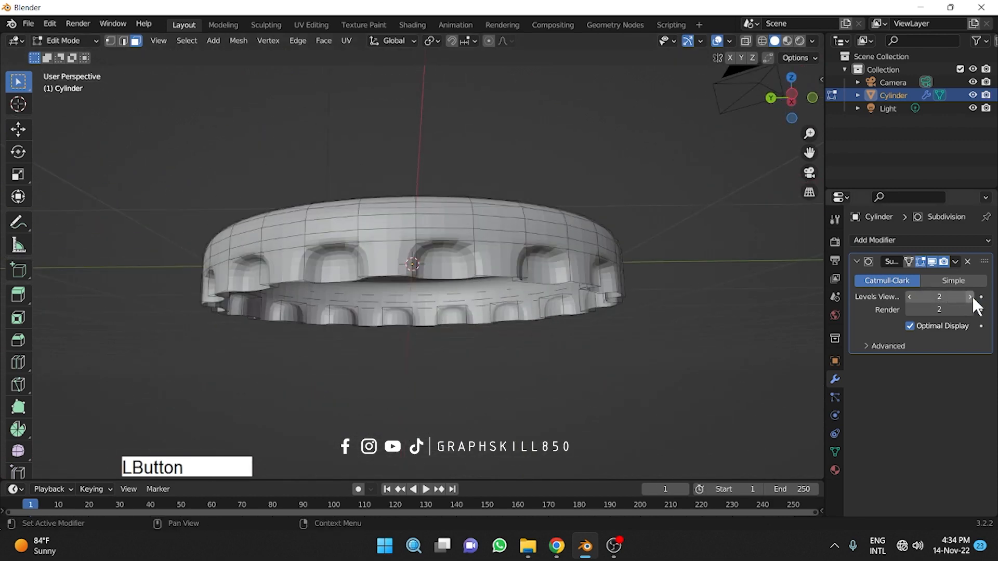
Return to Object Mode and apply Shade Smooth to the cap
right_click(327, 223)
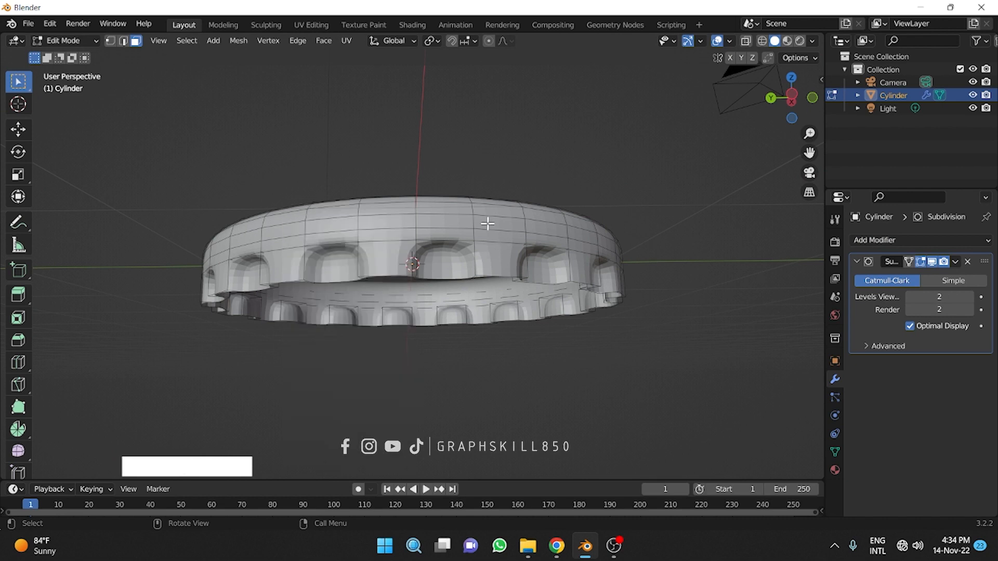
key(Tab)
right_click(402, 234)
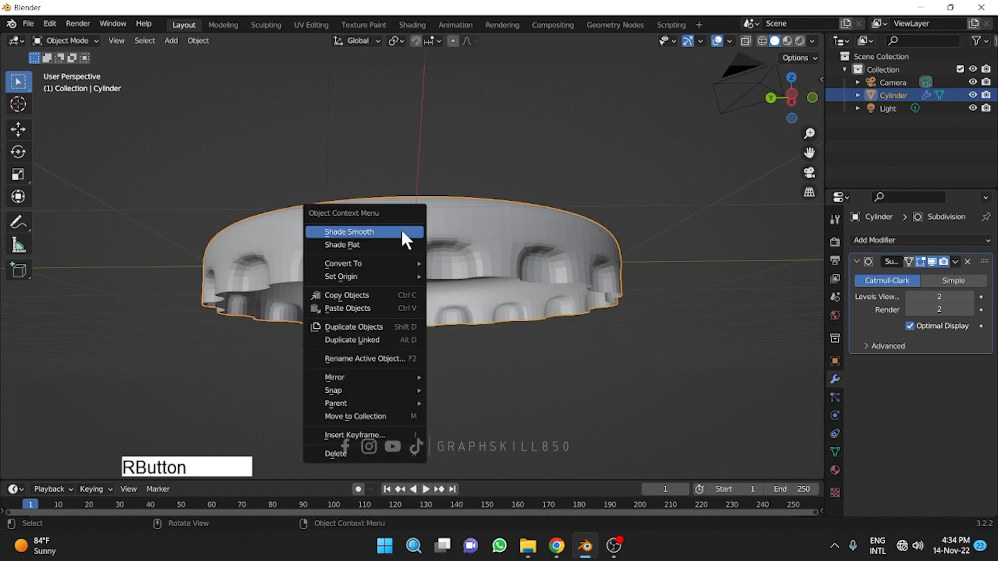
click(365, 234)
In Edit Mode with edge selection, select the cap's open bottom edge loop and scale it slightly outward
middle_drag(457, 269, 520, 263)
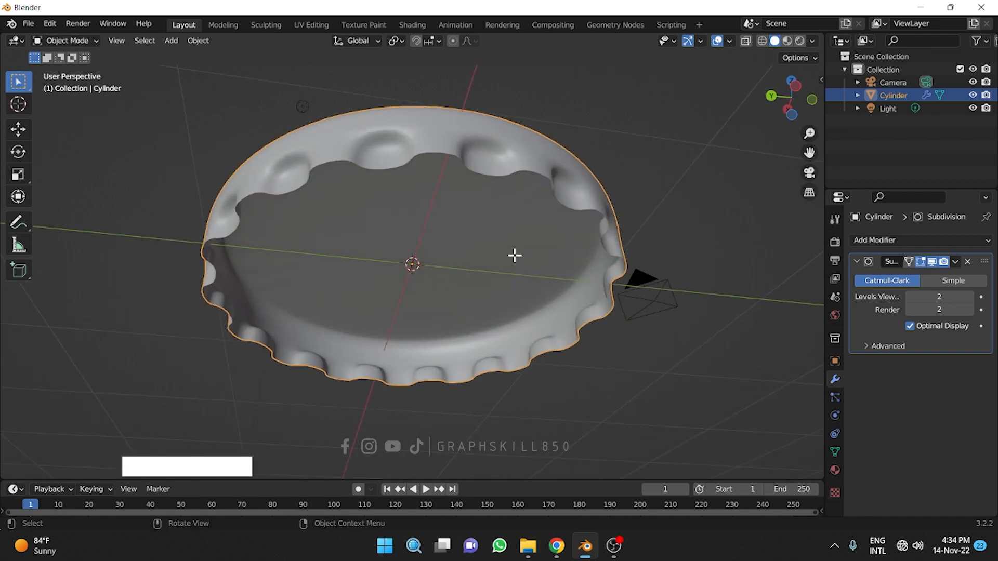
key(Tab)
click(375, 168)
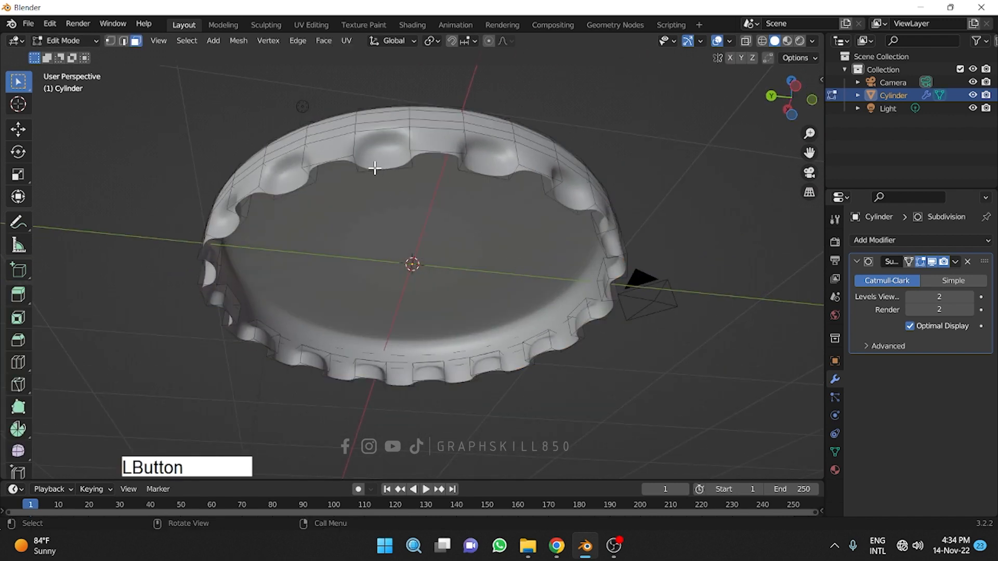
click(124, 41)
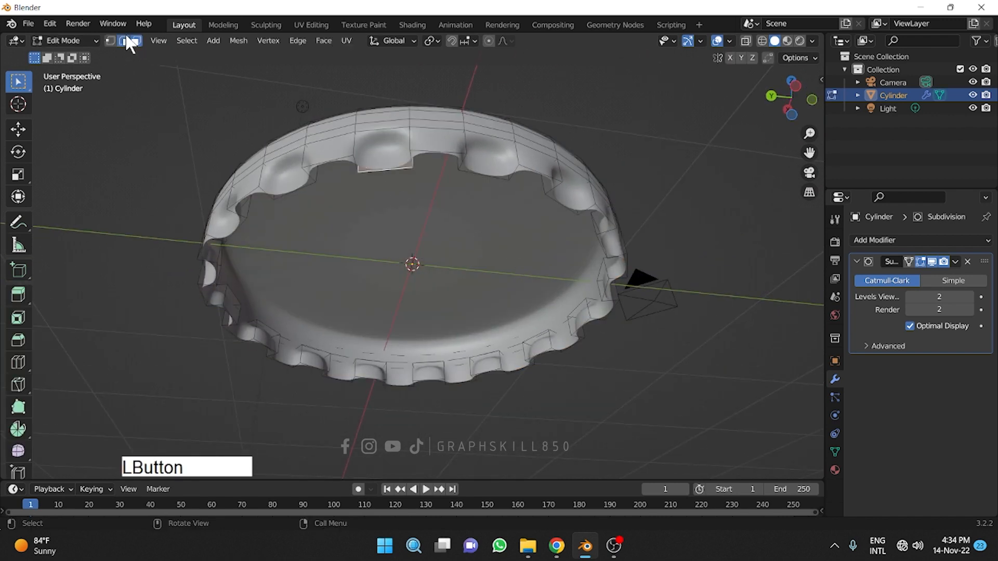
alt+click(357, 167)
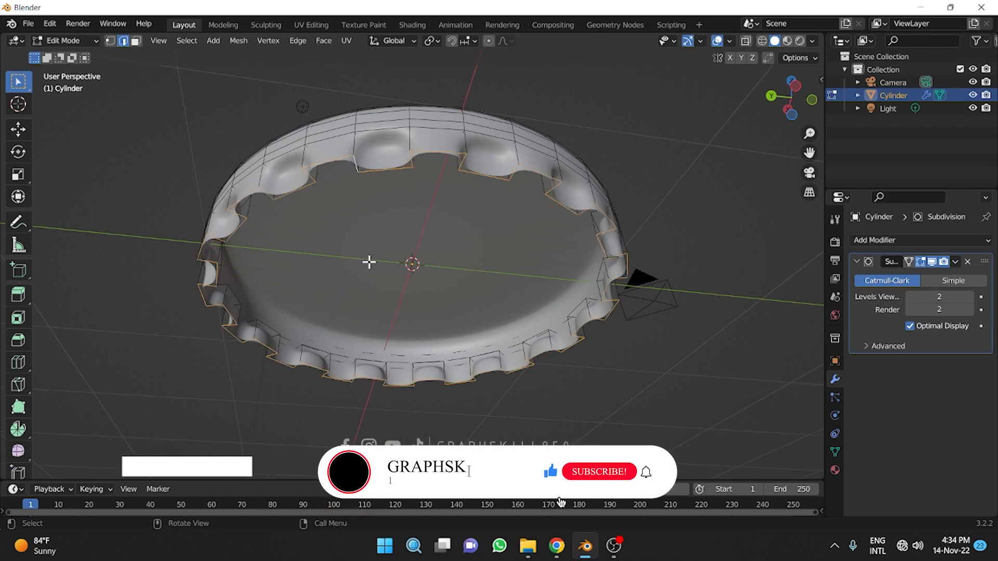
key(s)
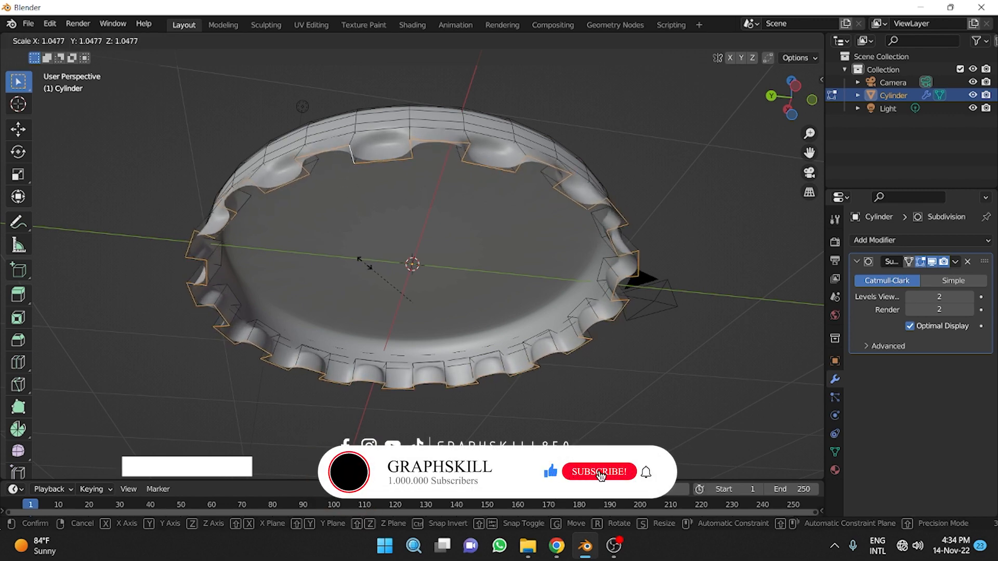
click(401, 229)
Scale the bottom edge loop once more to refine the flared, crimped skirt, and return to Object Mode
middle_drag(400, 229, 526, 336)
key(s)
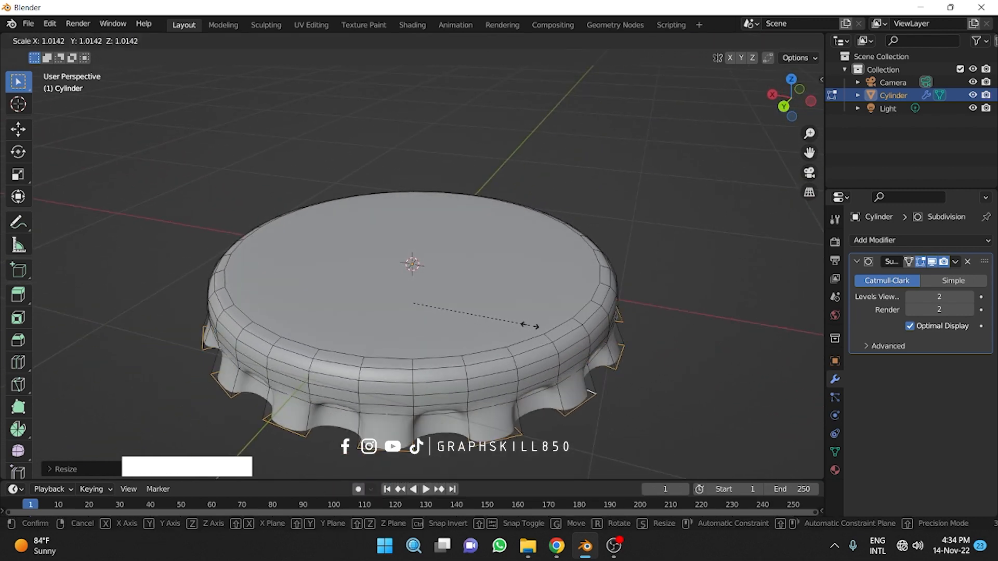
click(516, 333)
middle_drag(516, 332, 552, 307)
key(Tab)
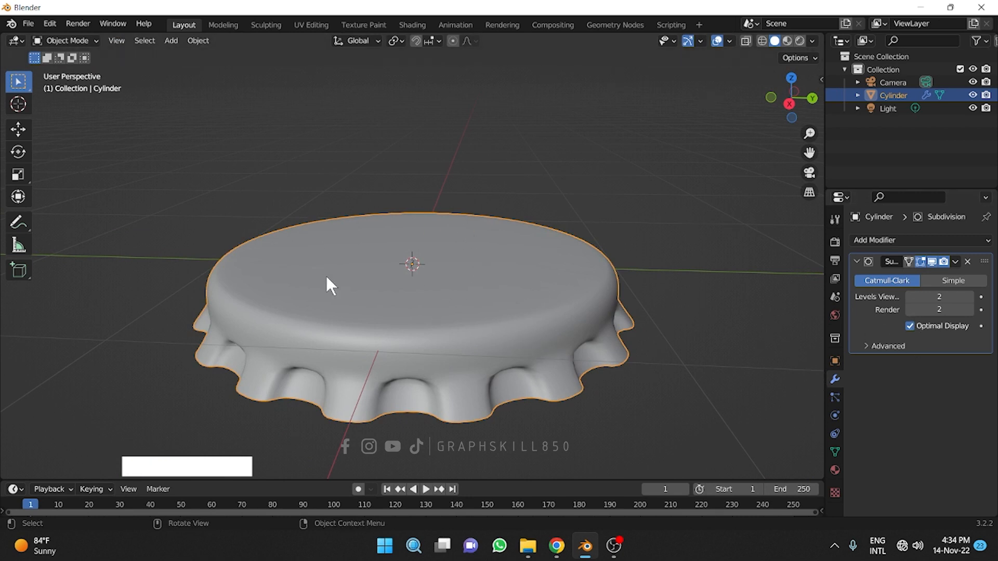
Switch the viewport to Material Preview shading and add a new material to the cap
middle_drag(407, 332, 326, 124)
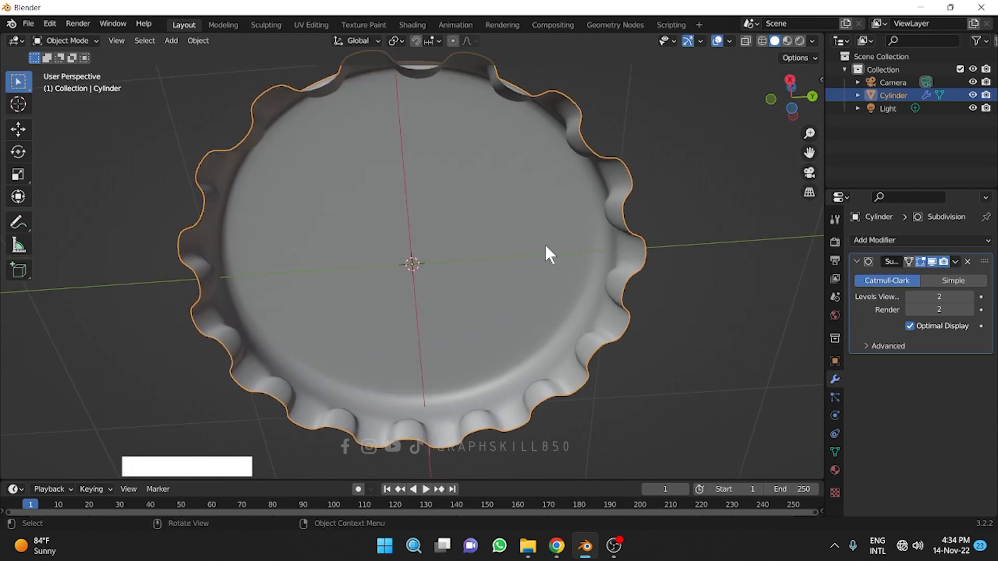
middle_drag(433, 138, 388, 291)
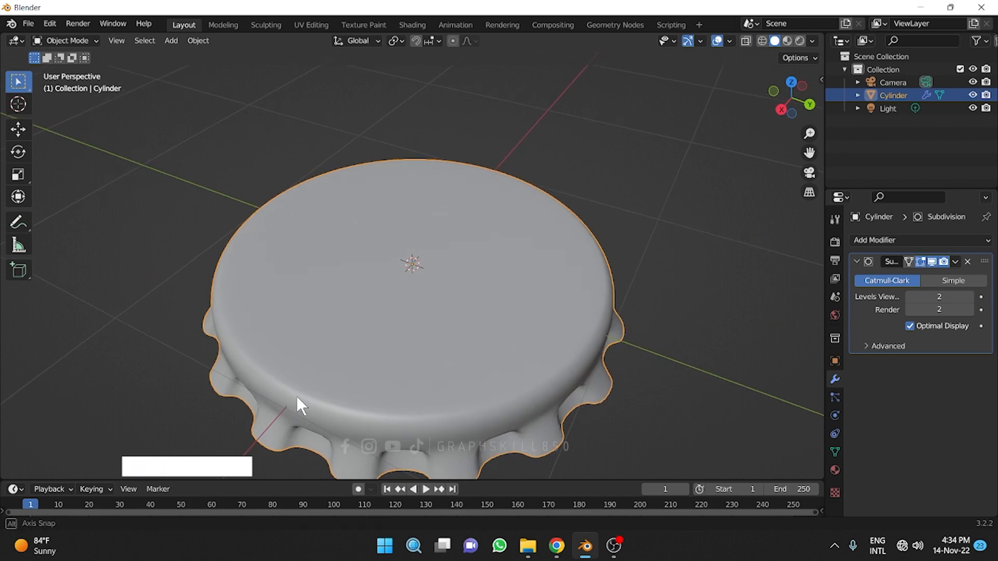
middle_drag(296, 396, 329, 380)
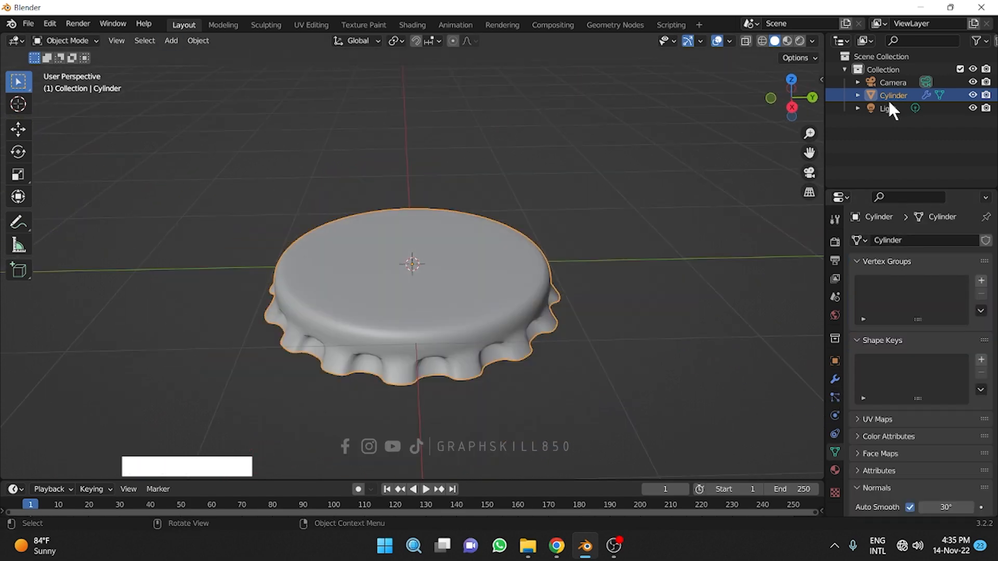
click(788, 40)
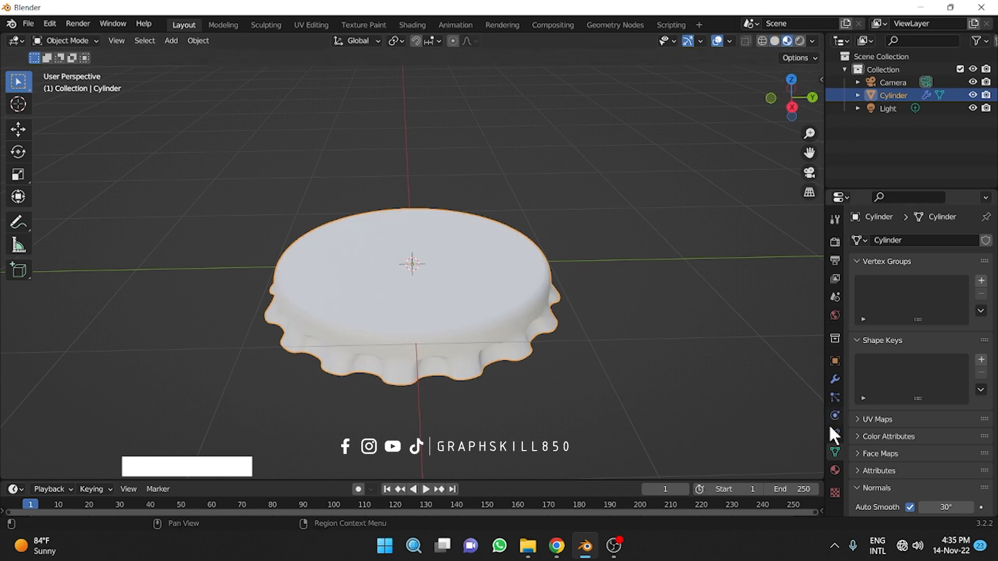
click(835, 471)
click(918, 292)
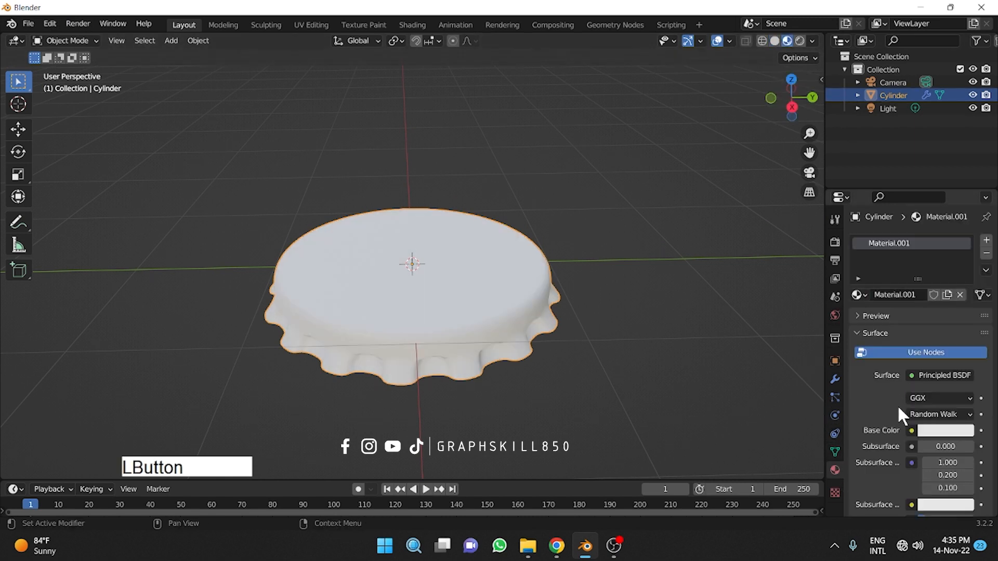
Use an Image Texture for the material's Base Color and load pepsi.png from New folder on the Desktop
click(912, 431)
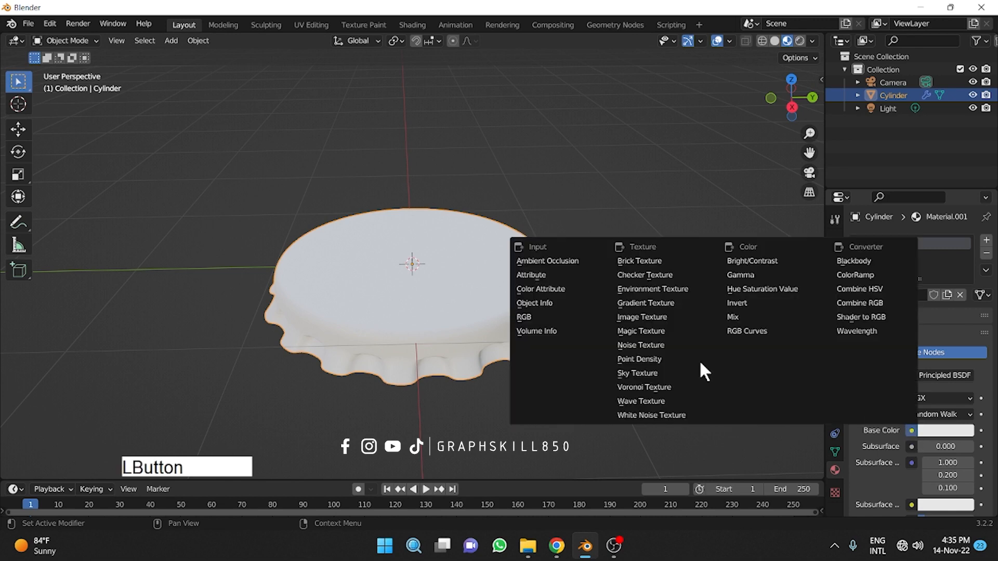
click(642, 315)
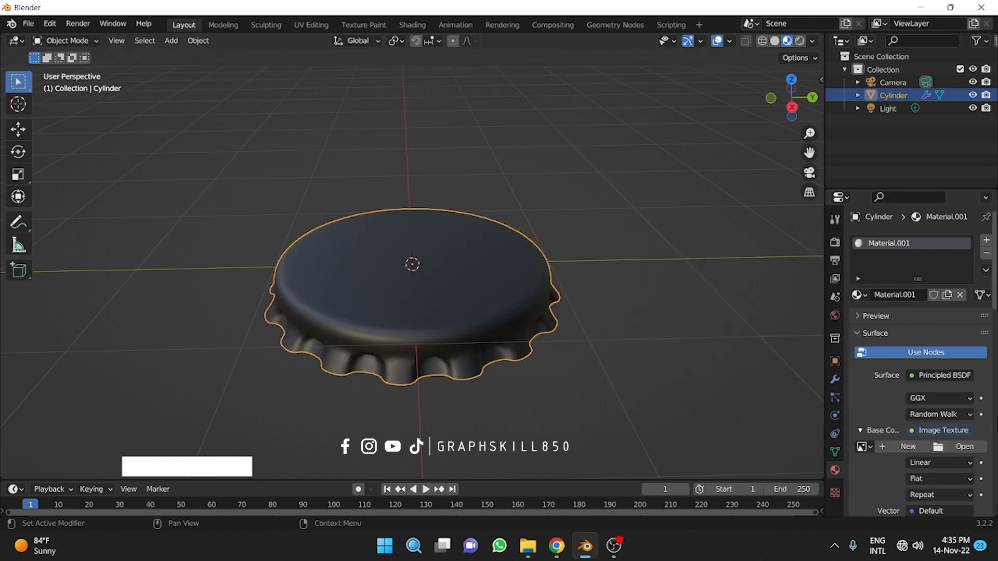
click(967, 446)
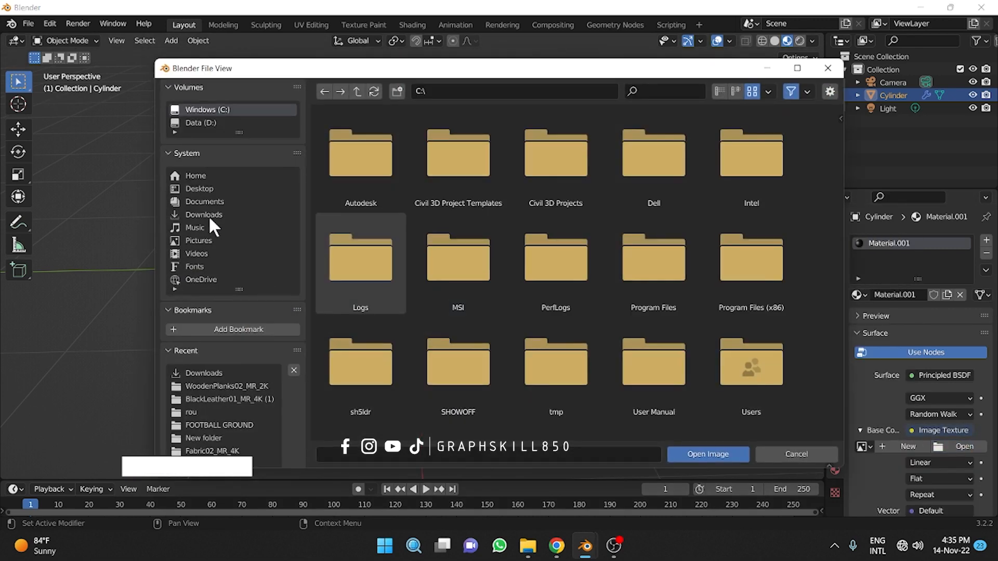
click(199, 189)
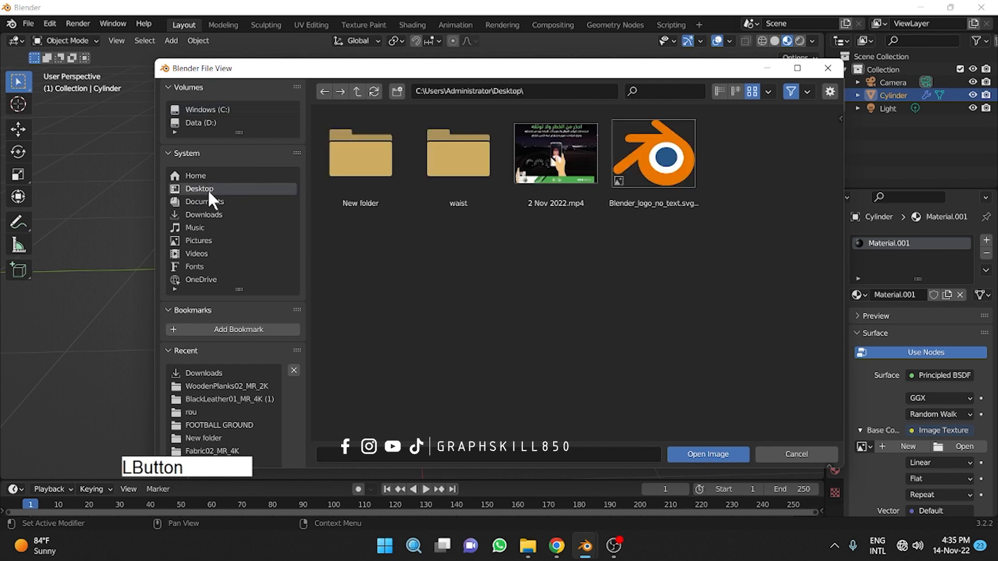
double_click(366, 175)
double_click(772, 195)
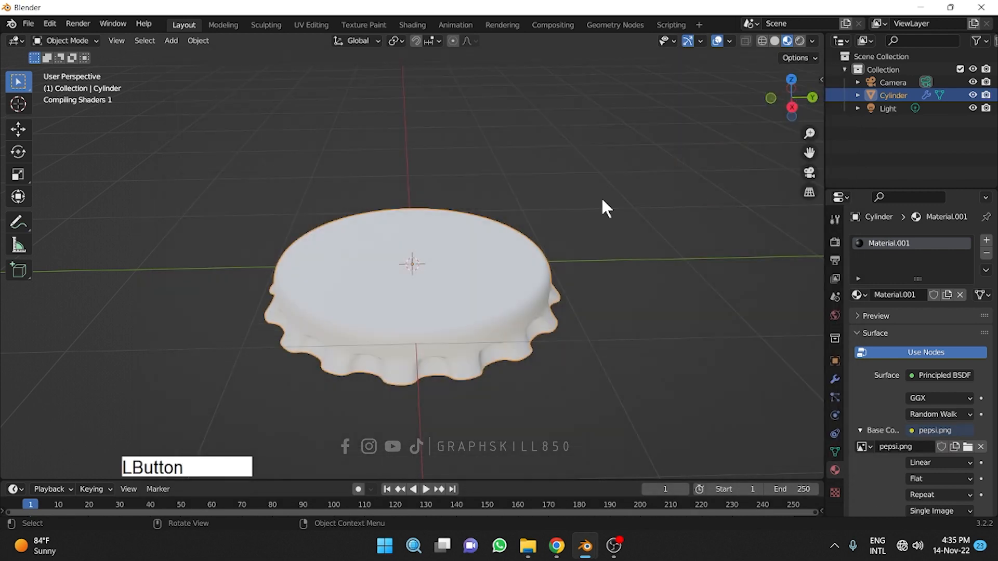
Switch to the UV Editing workspace and view the cap close up in top orthographic view
middle_drag(374, 296, 427, 16)
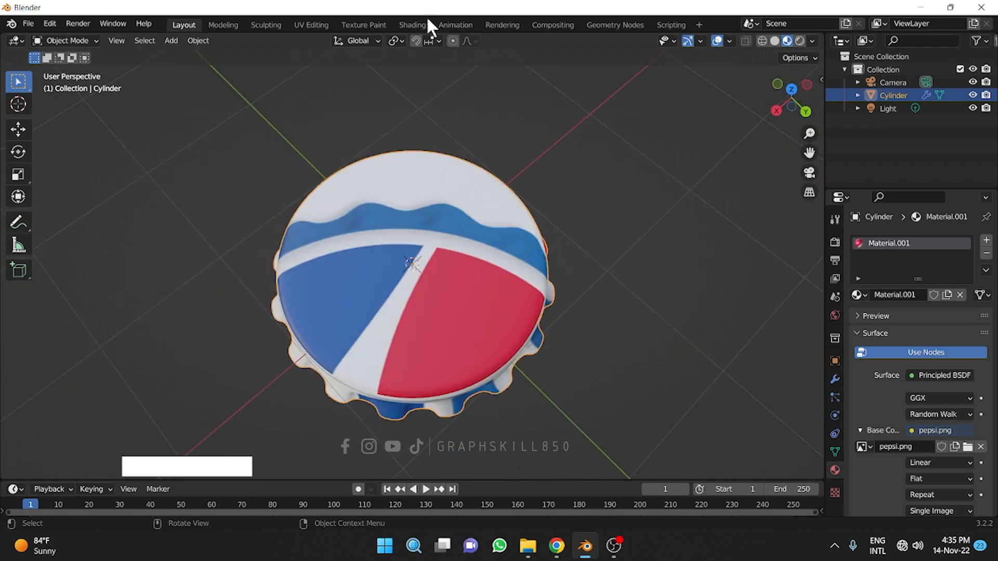
click(312, 24)
middle_drag(629, 301, 551, 383)
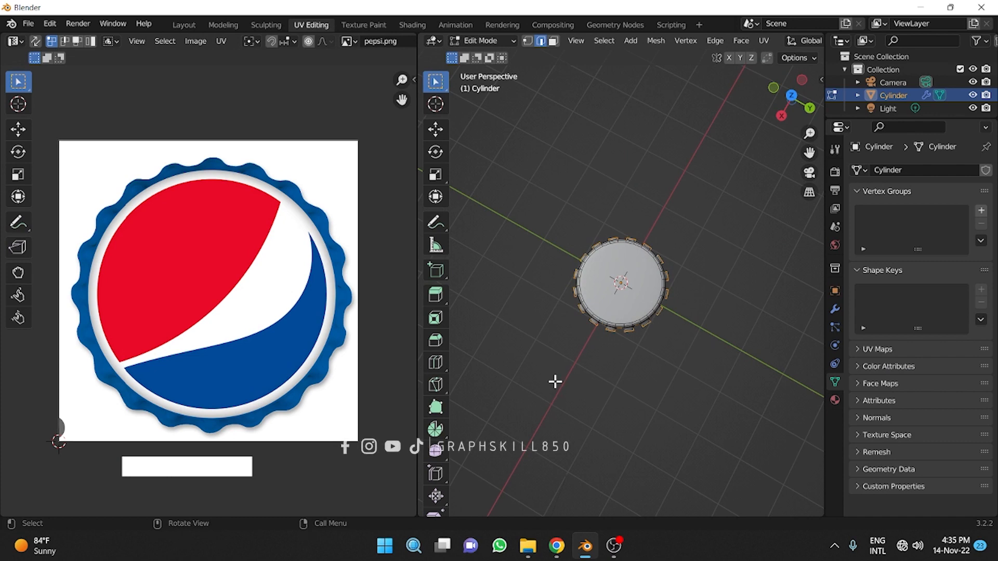
key(KP_7)
scroll(645, 267, up, 6)
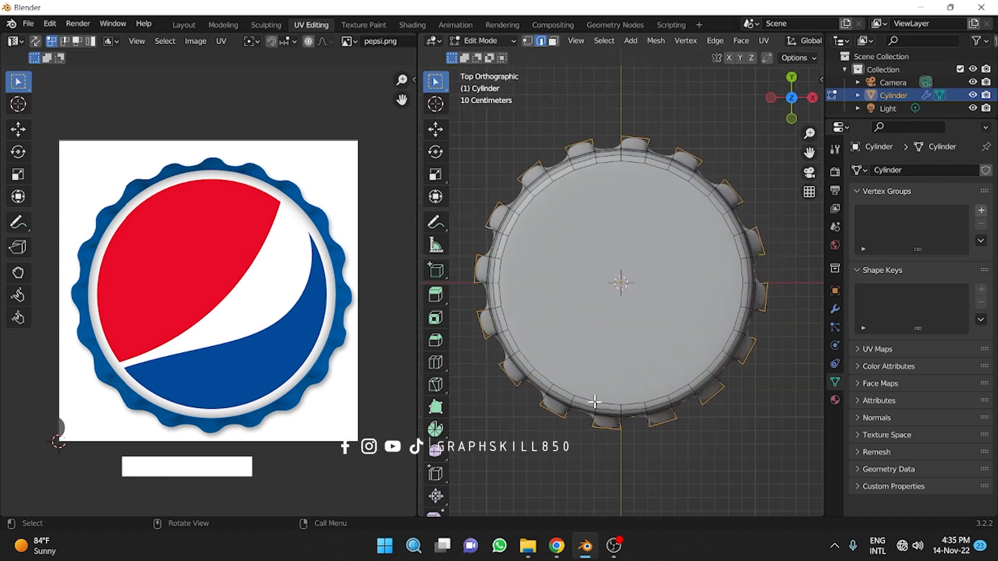
Switch the viewport to Material Preview, select all of the cap's geometry to display its UVs, and use face selection
key(z)
key(2)
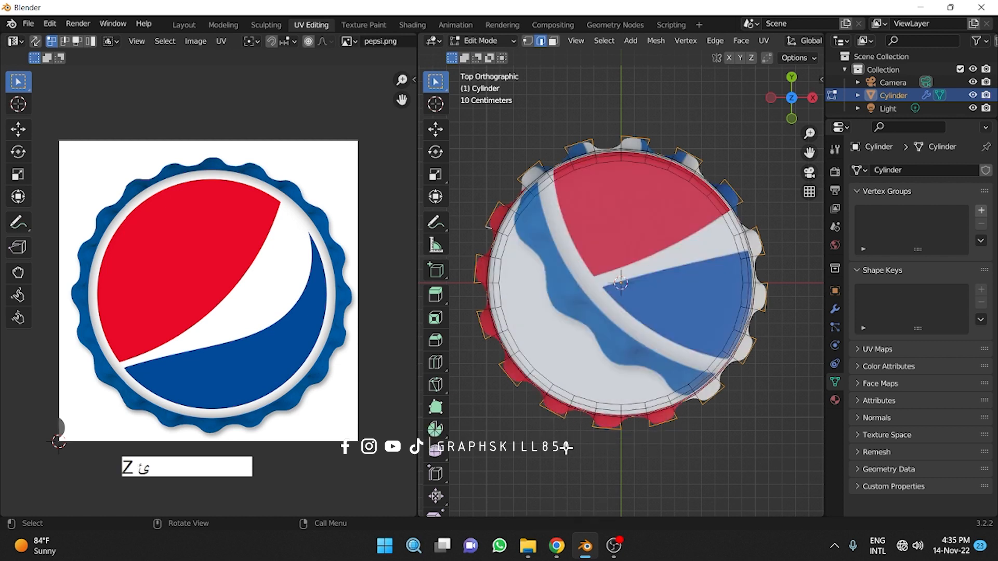
key(z)
click(572, 508)
click(223, 240)
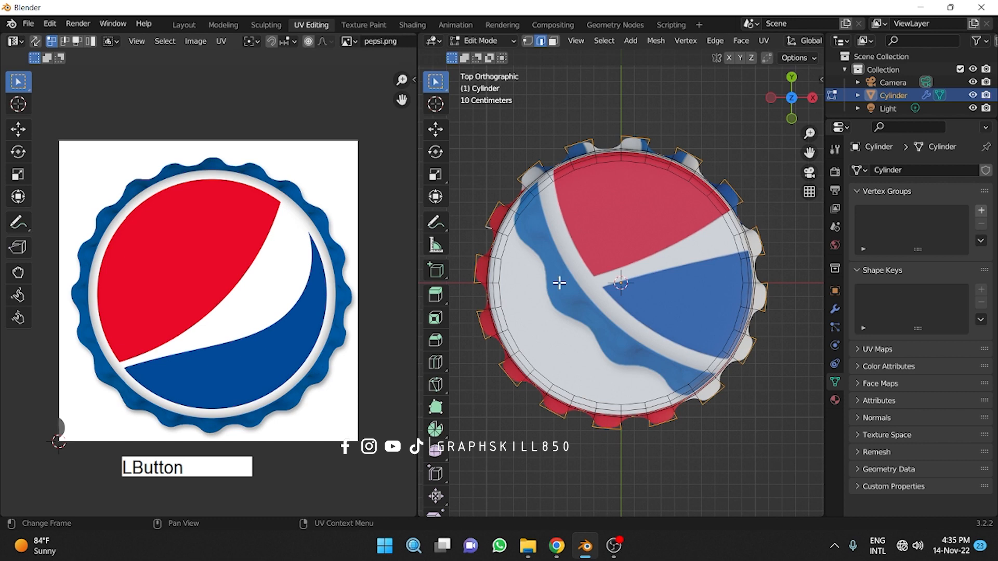
click(670, 277)
key(a)
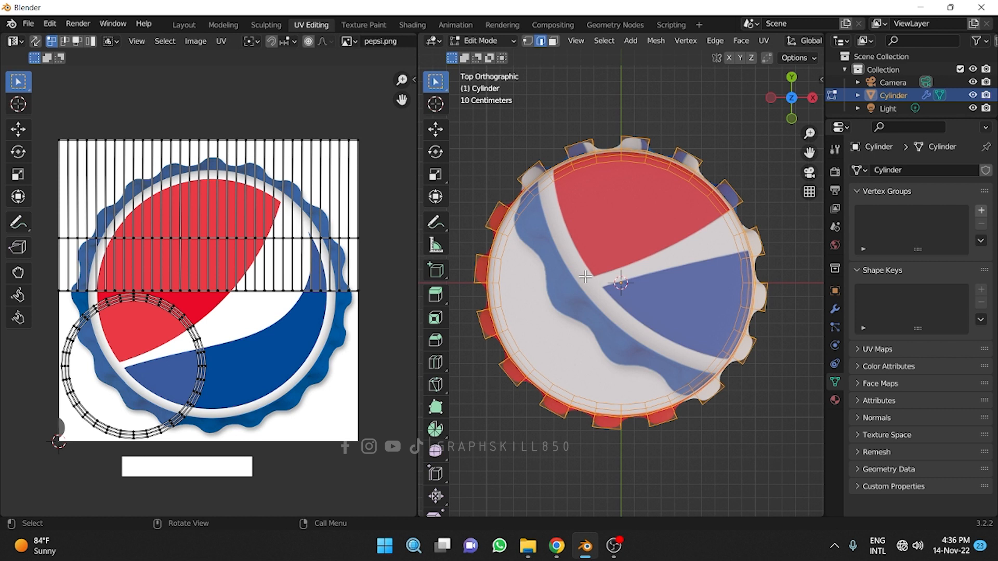
click(552, 40)
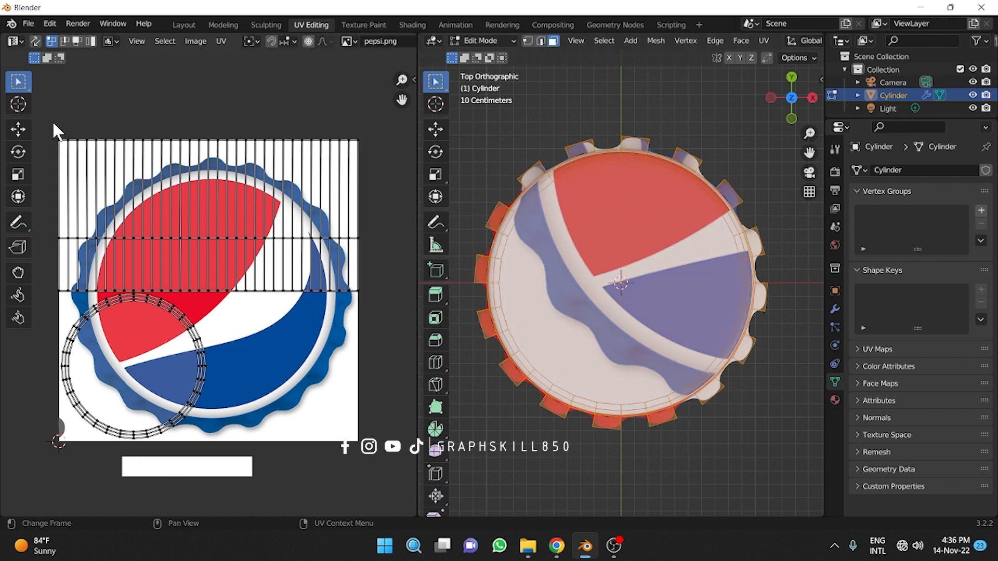
Shrink the rectangular strip of skirt UVs to a small block and move it onto the logo's lower blue area
drag(52, 120, 377, 291)
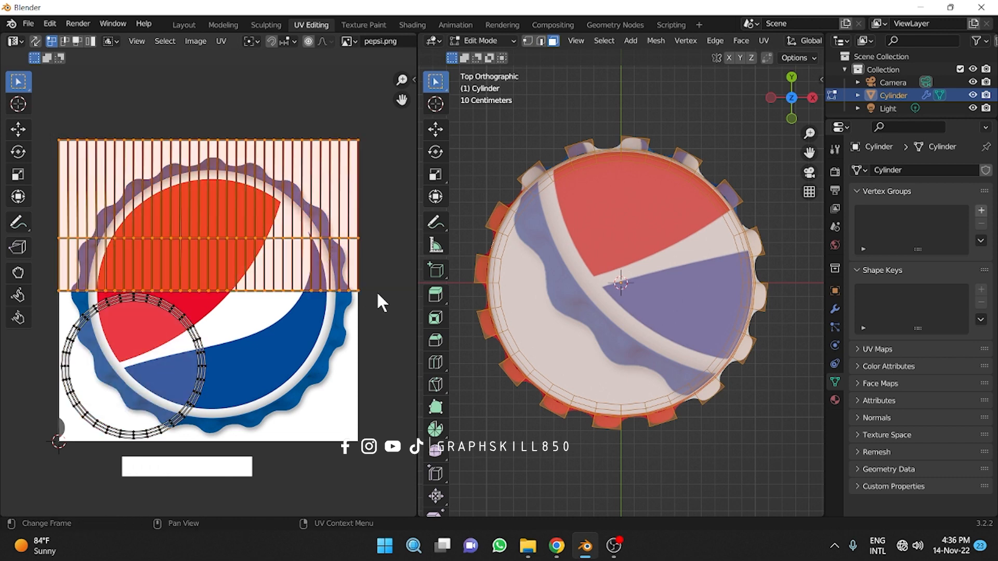
key(s)
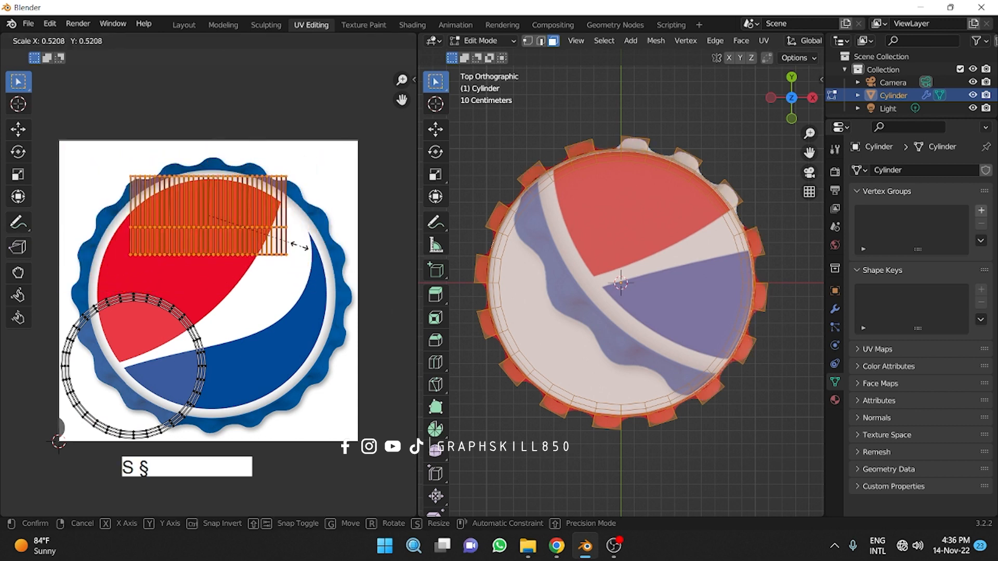
click(195, 199)
click(12, 136)
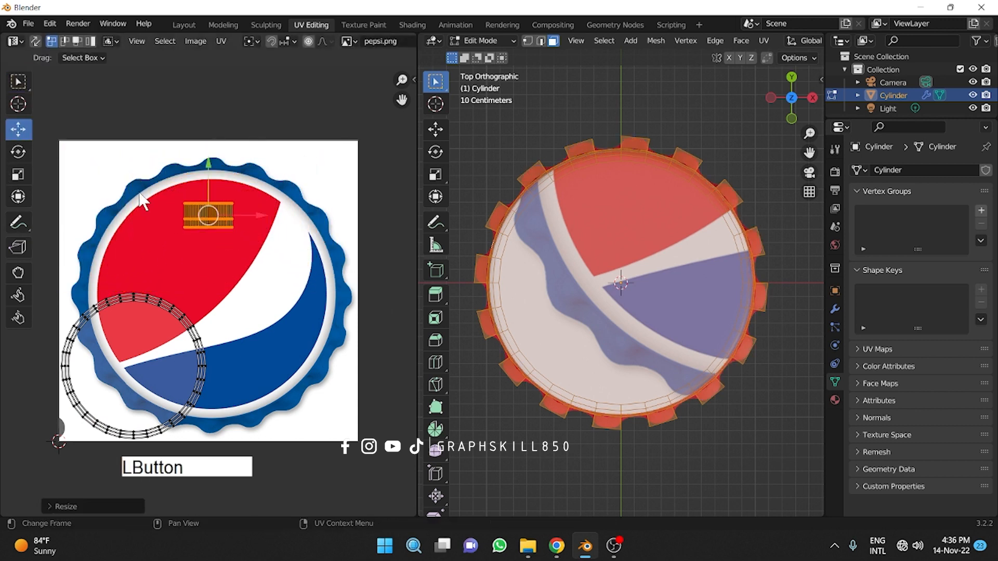
drag(208, 179, 286, 374)
click(351, 380)
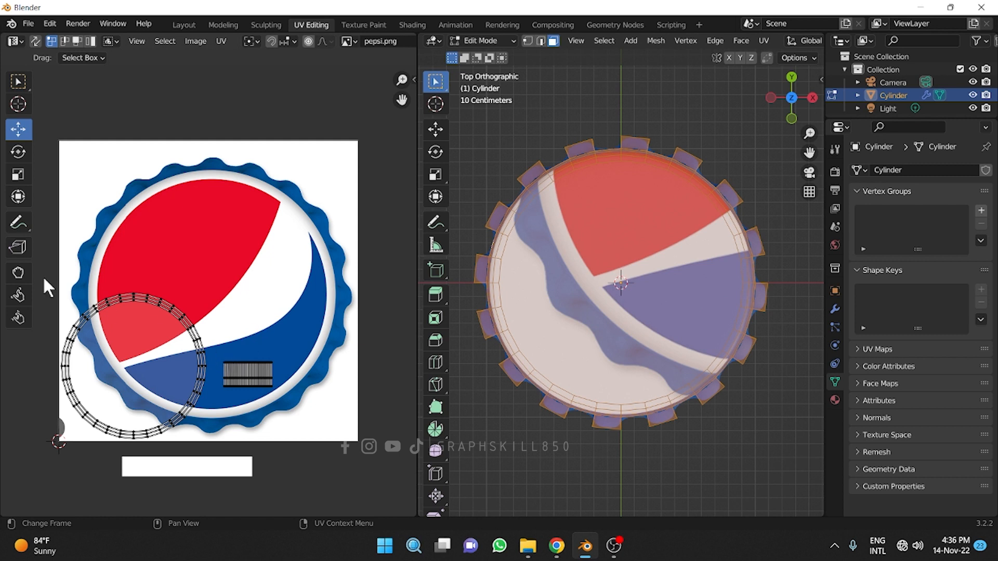
Select the cap's flat top face and grow the selection twice to include the surrounding rings of faces
scroll(387, 274, down, 1)
click(543, 193)
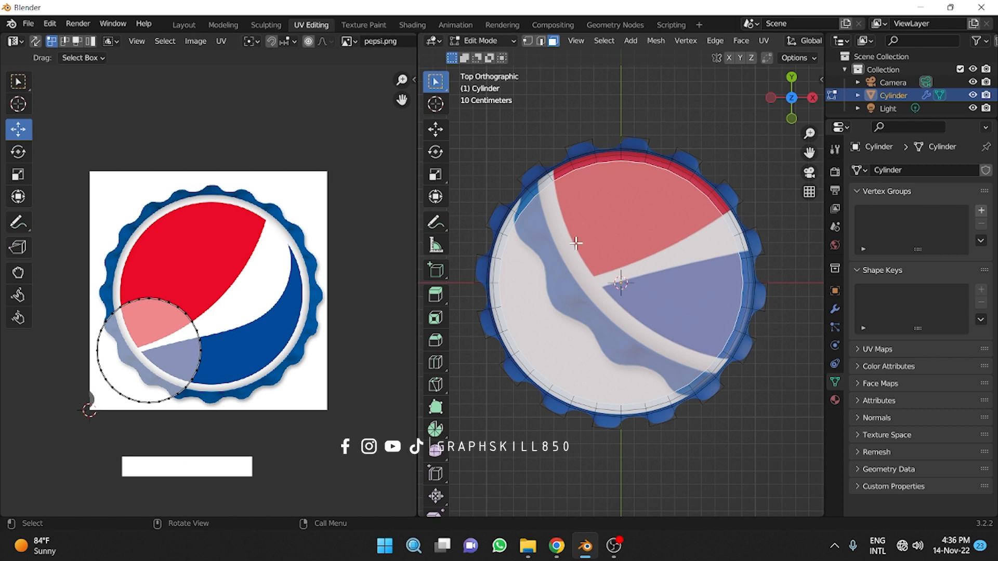
key(ctrl)
key(ctrl+equal)
key(ctrl+equal)
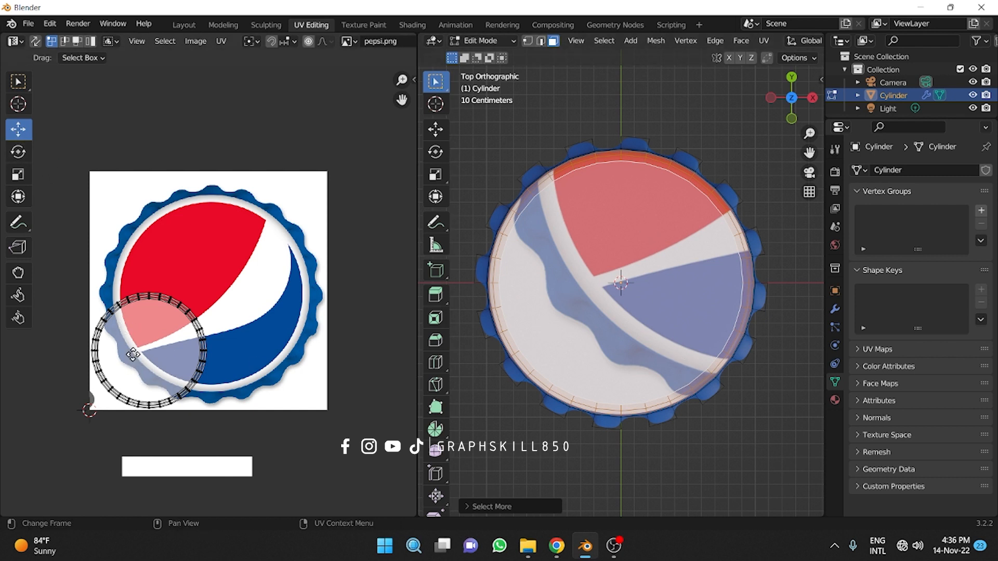
Centre the circular top UV island on the Pepsi logo and scale it up until it covers the logo's white ring
middle_drag(133, 354, 162, 358)
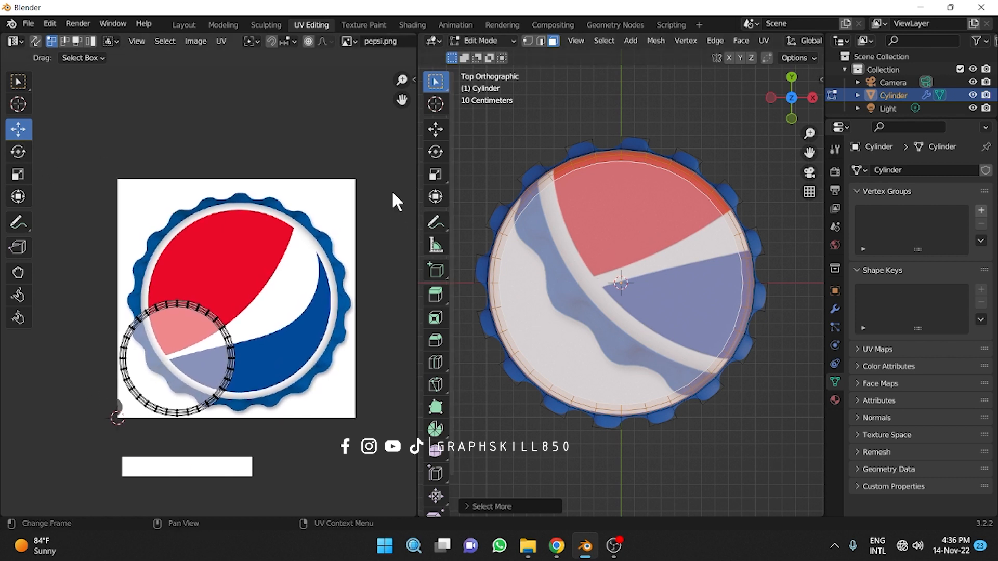
click(435, 129)
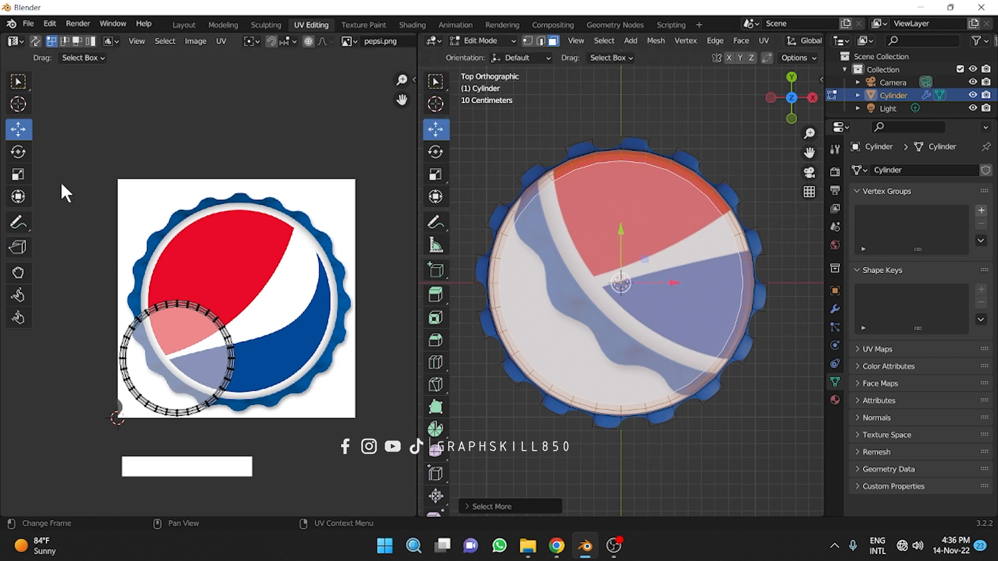
click(18, 128)
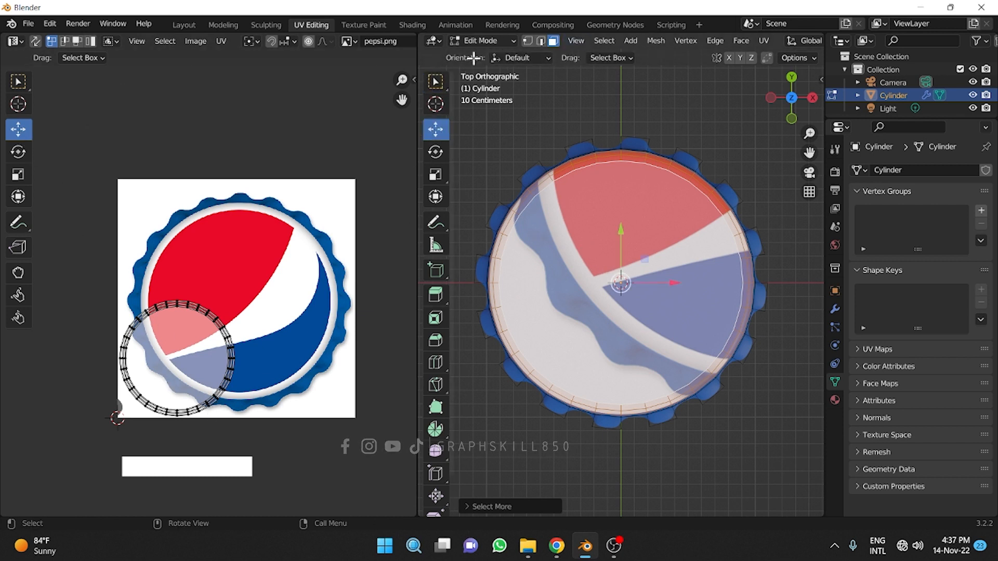
drag(76, 285, 235, 422)
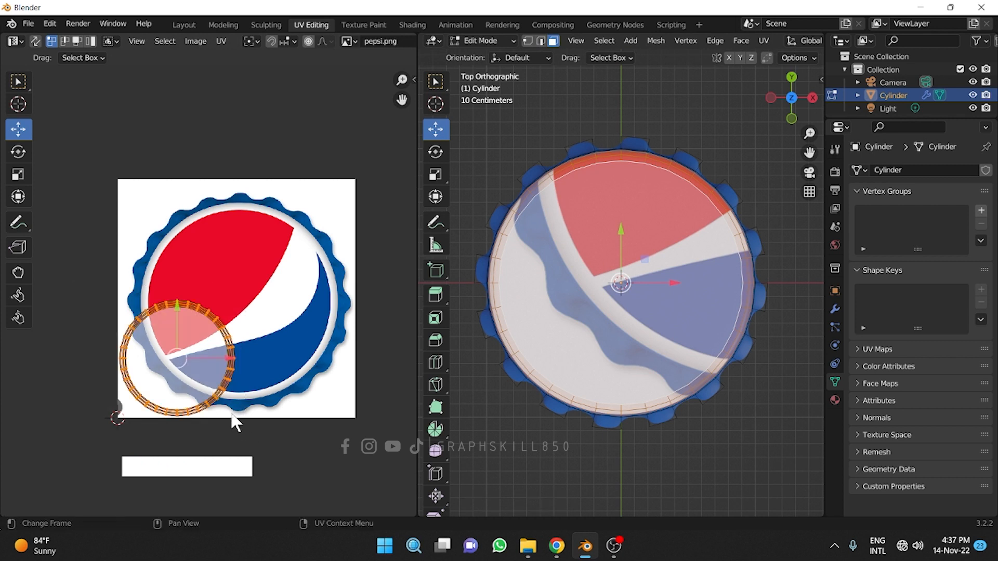
drag(171, 313, 259, 312)
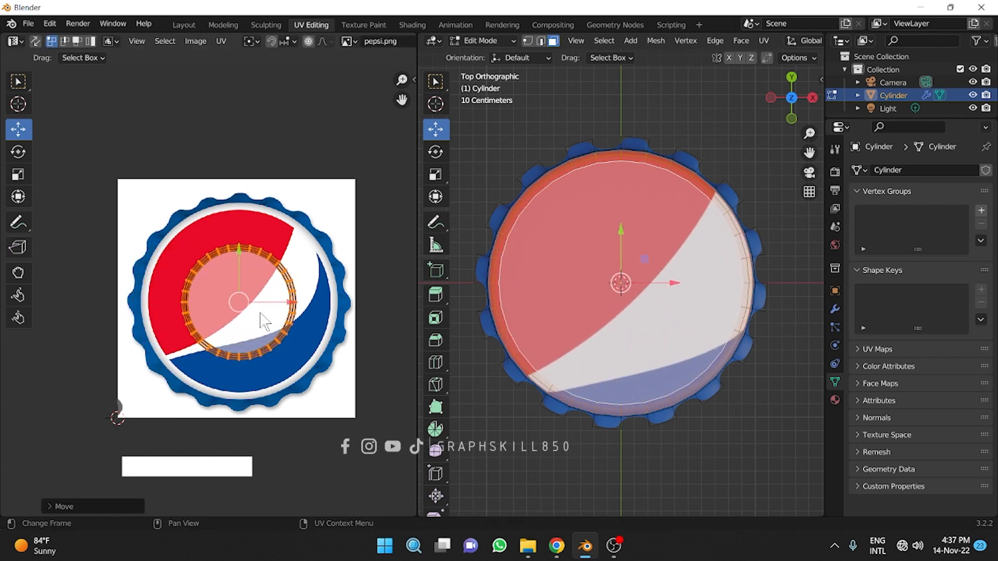
key(s)
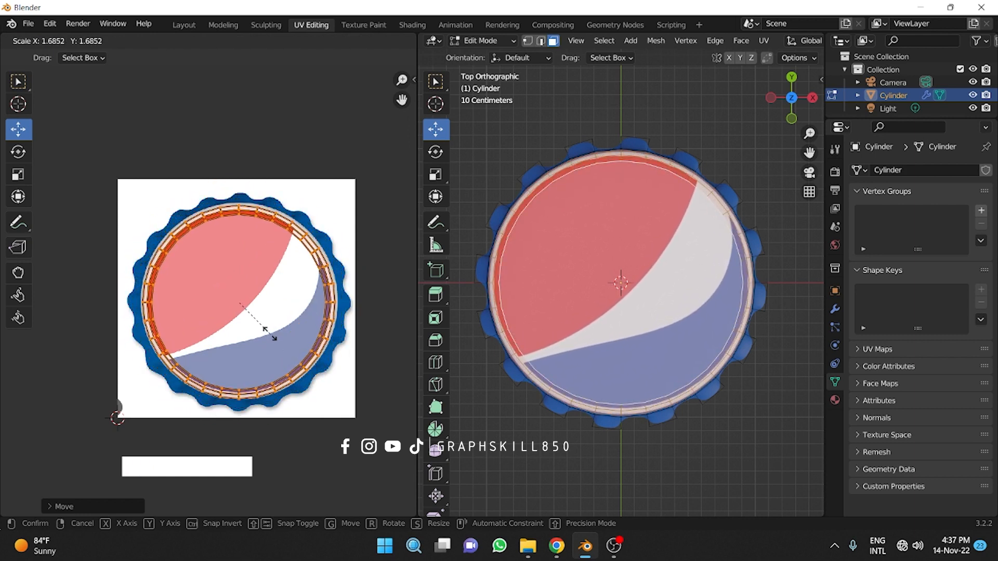
click(270, 335)
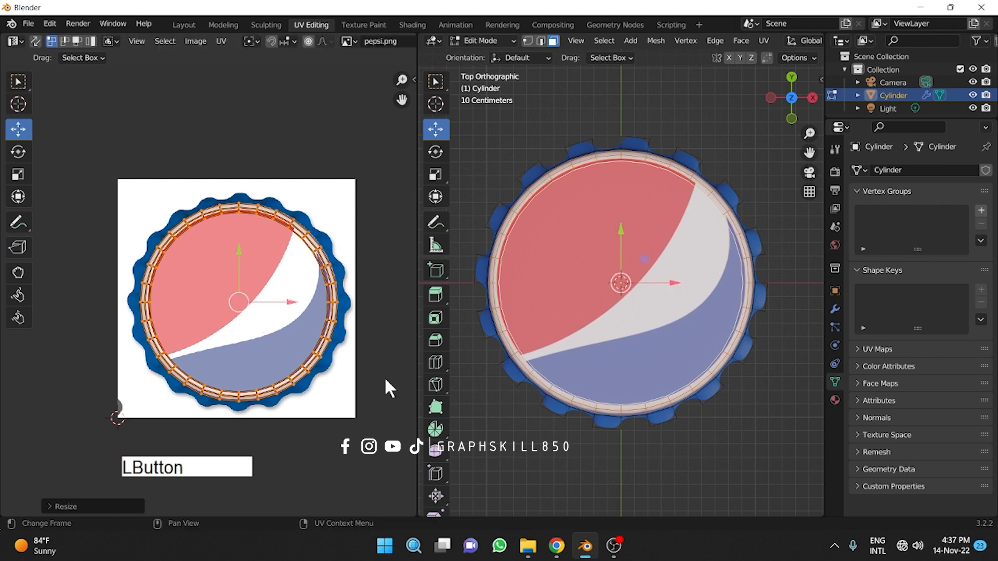
Place the rounded rim faces' UVs on the image's blue area and return to Object Mode
middle_drag(676, 400, 765, 278)
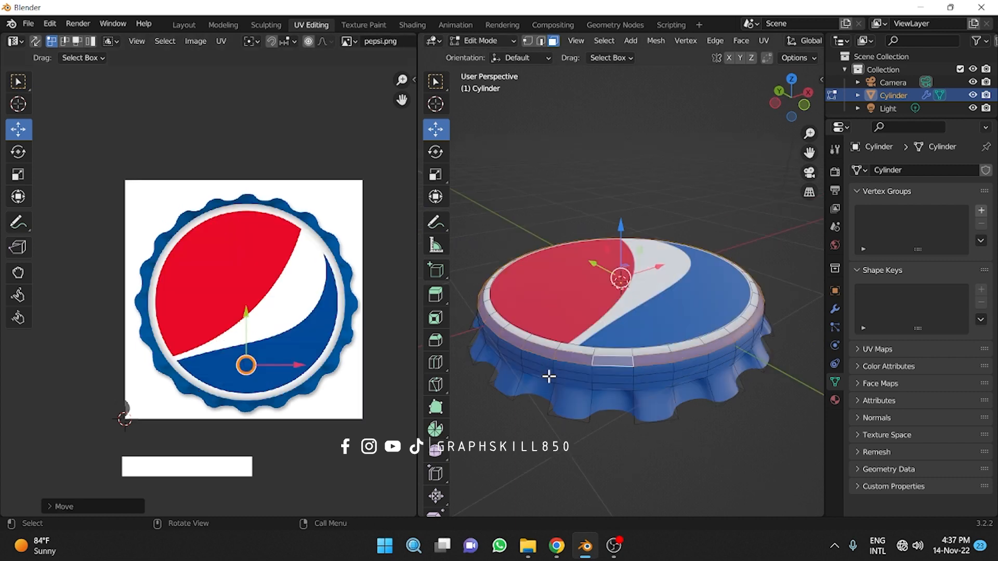
key(Tab)
scroll(618, 348, down, 2)
middle_drag(616, 350, 528, 361)
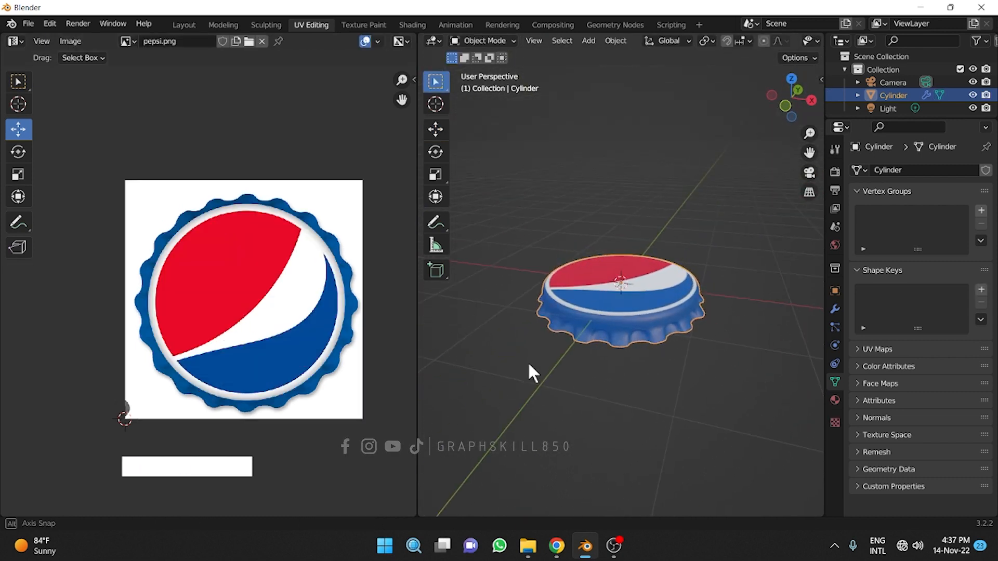
Set the cap material's Metallic to 0.248 and Roughness to 0.427
click(835, 399)
scroll(657, 406, down, 2)
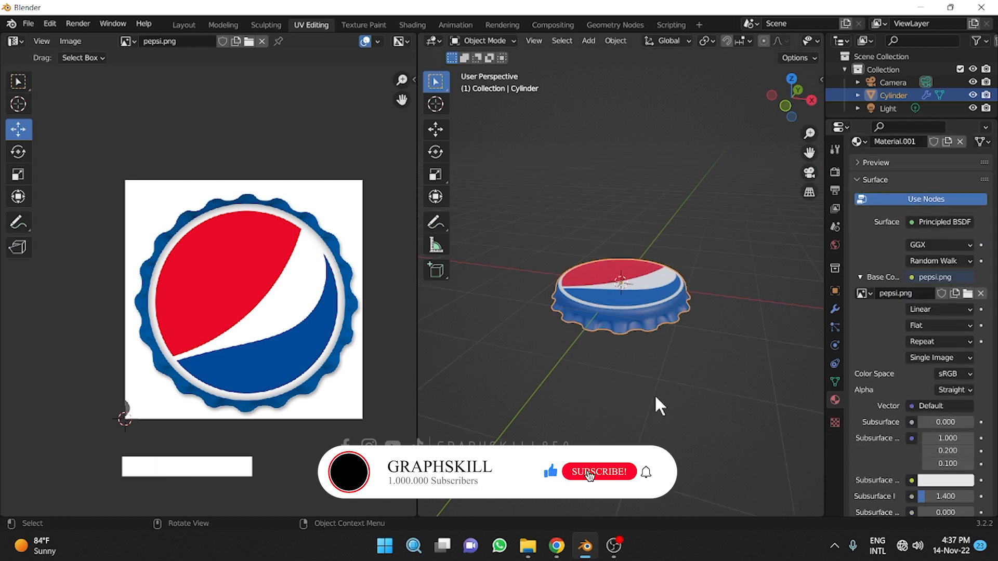
scroll(910, 458, down, 3)
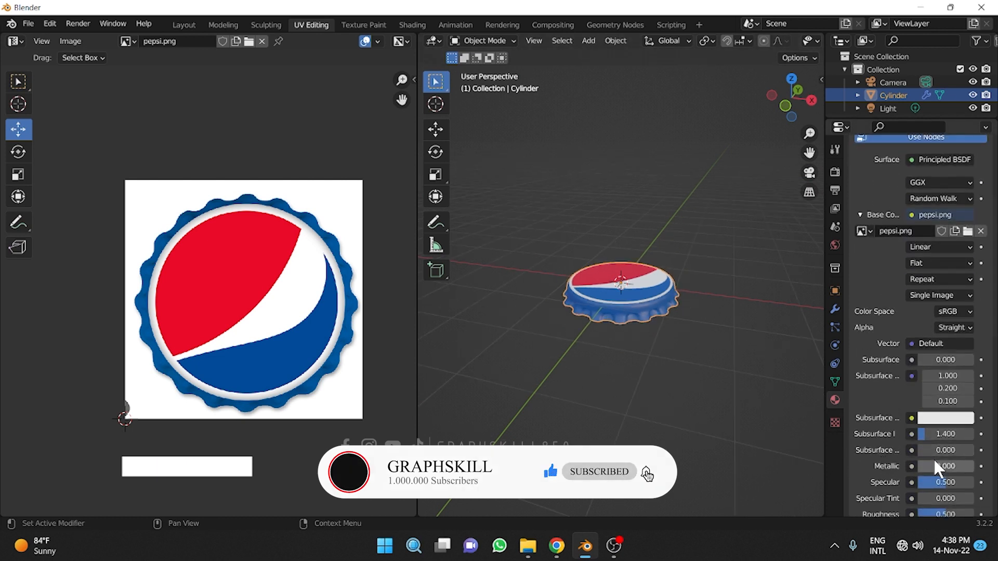
mouse_move(934, 466)
mouse_down()
mouse_move(950, 466)
mouse_move(933, 467)
mouse_move(926, 452)
mouse_move(940, 453)
mouse_up()
scroll(932, 488, down, 3)
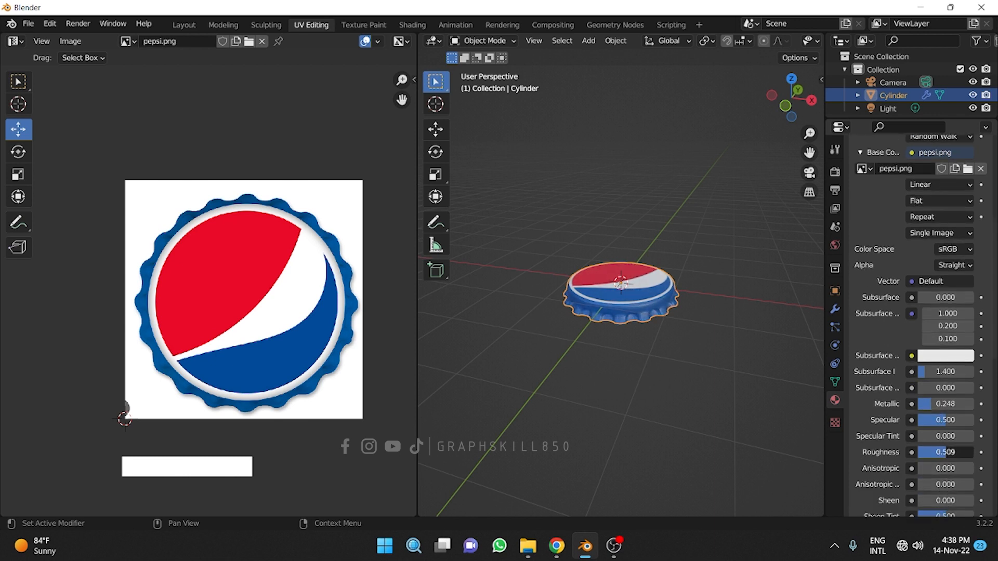
Examine the cap's finish, hollow underside and crimped skirt from above, below and the side
scroll(598, 289, up, 5)
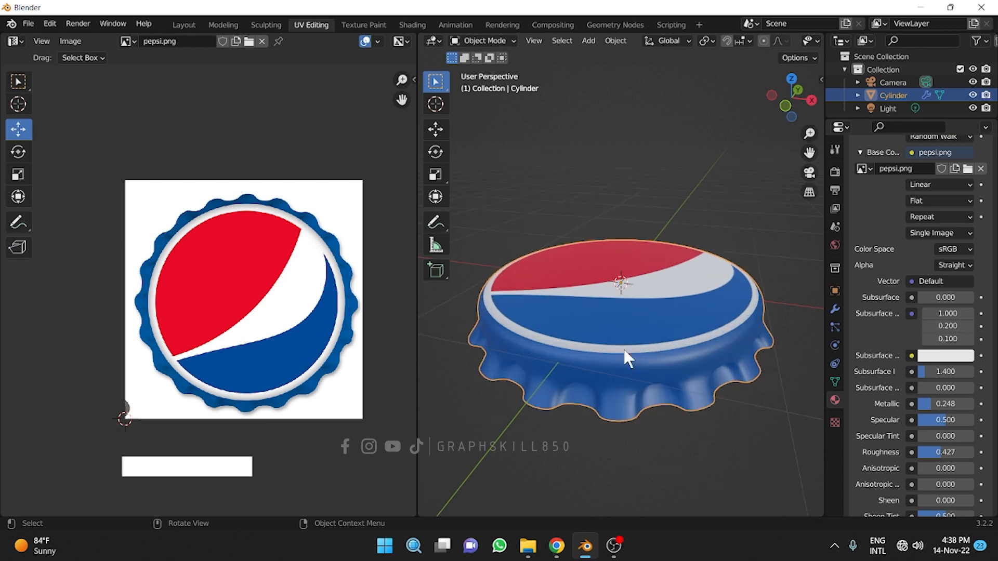
middle_drag(584, 390, 604, 234)
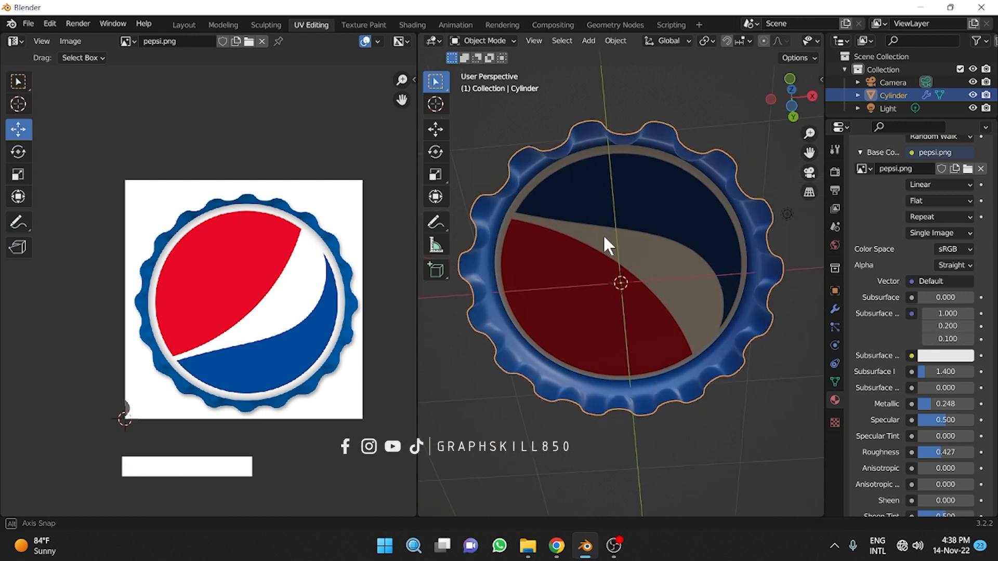
click(588, 274)
key(Tab)
middle_drag(591, 271, 620, 318)
key(Tab)
middle_drag(616, 282, 603, 347)
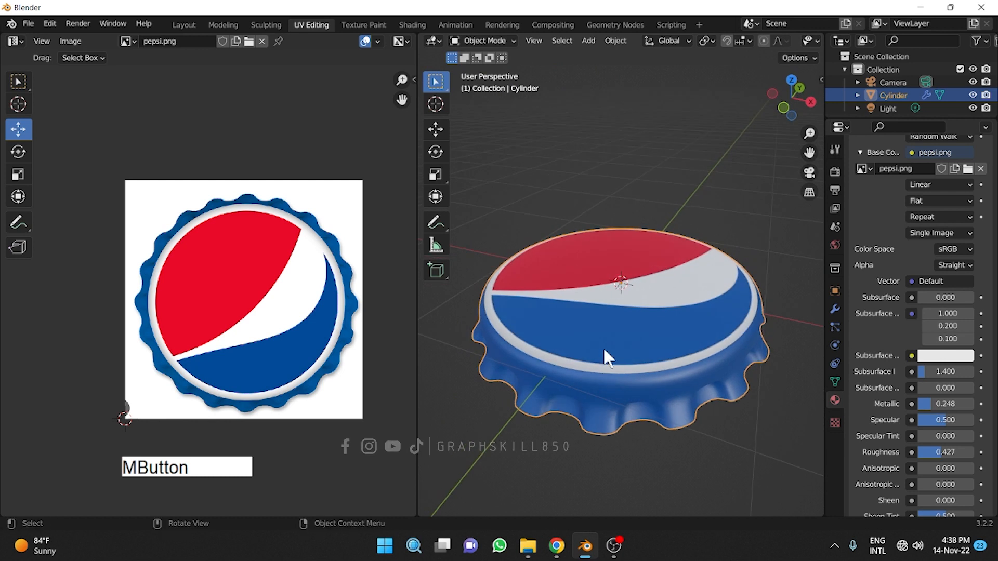
middle_drag(615, 391, 609, 357)
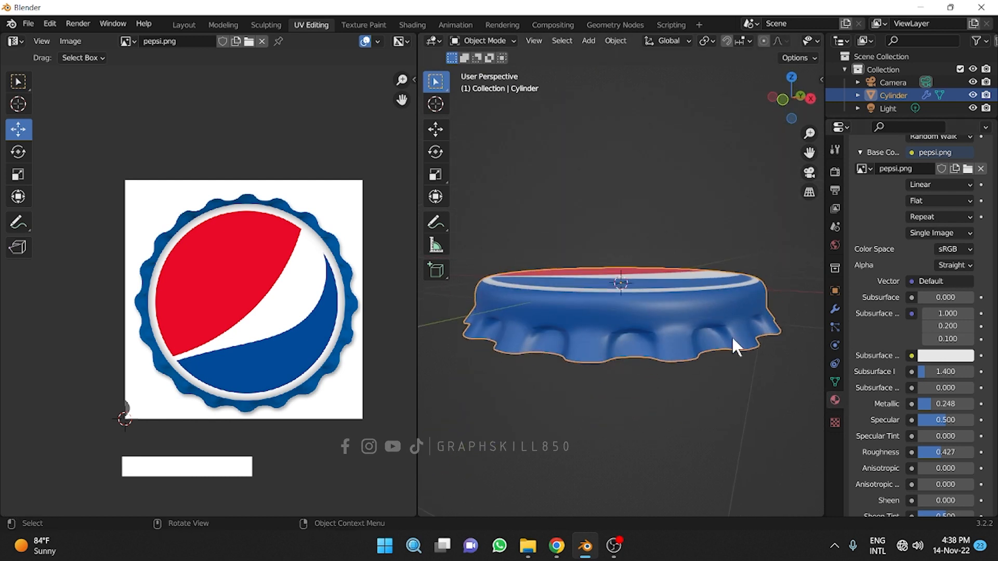
Add a Solidify modifier to the cap after the Subdivision modifier
click(833, 308)
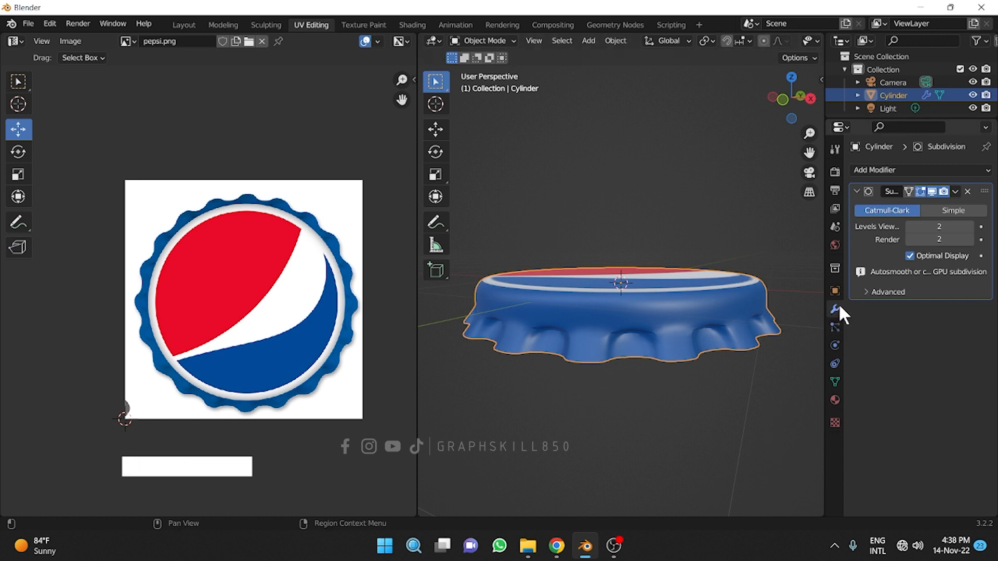
click(933, 170)
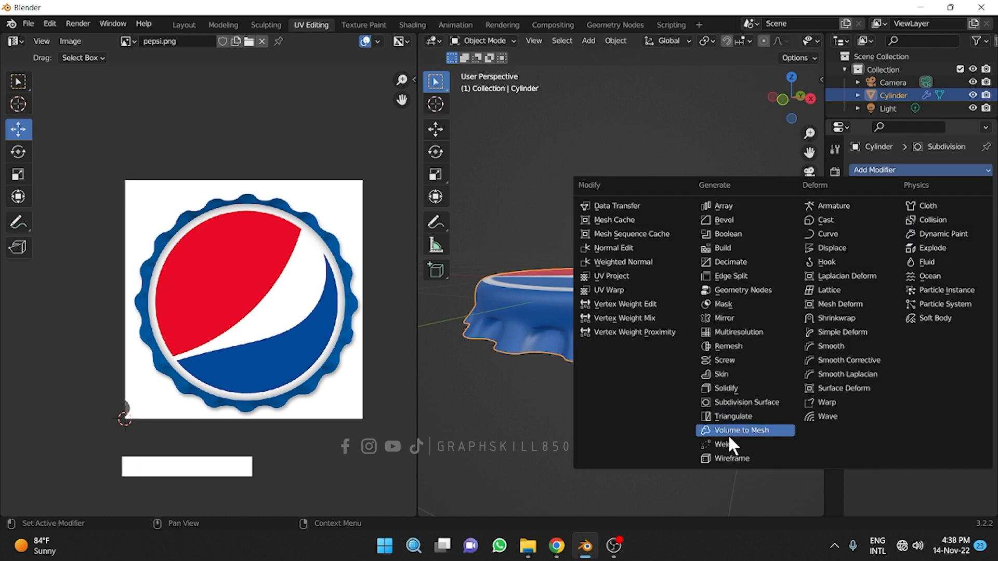
click(727, 389)
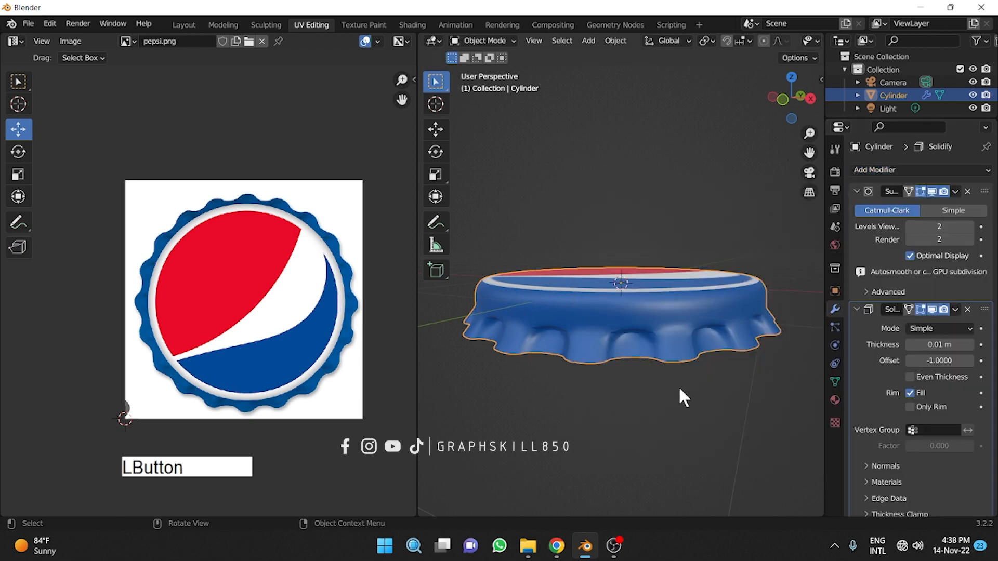
Compare the cap's inner wall and edge with the Solidify modifier's viewport display off and on, leaving it on
middle_drag(593, 391, 552, 151)
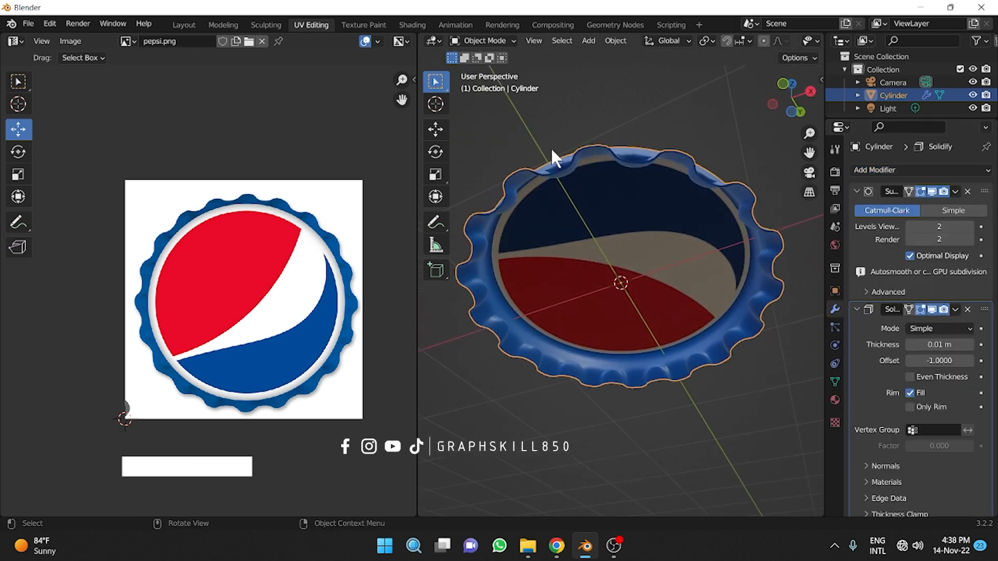
scroll(550, 147, up, 3)
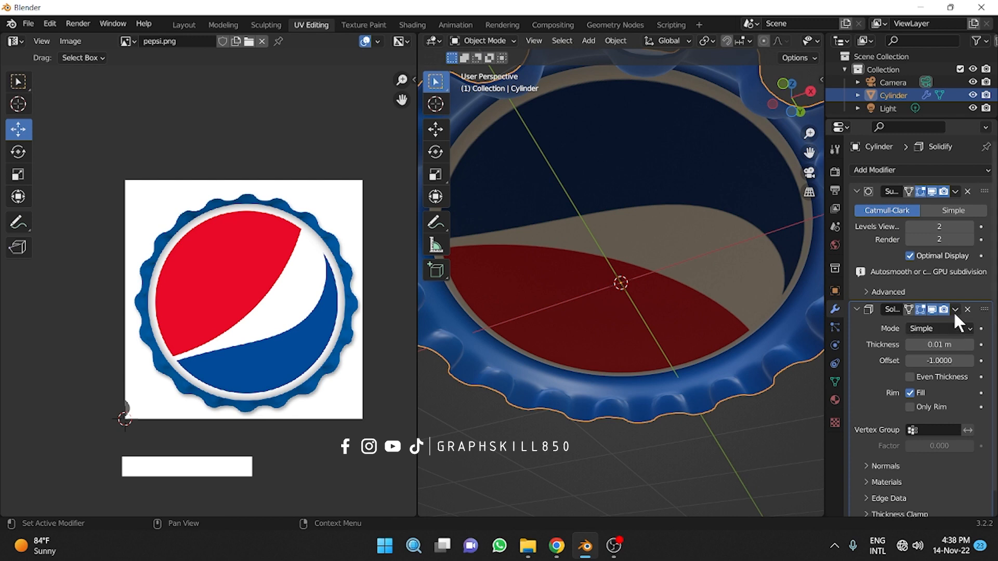
click(931, 309)
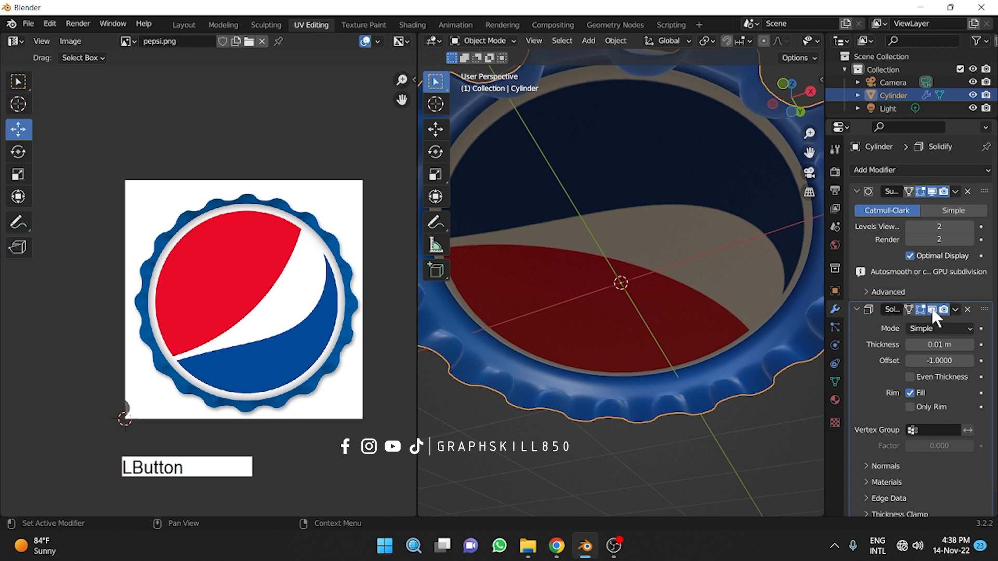
click(932, 309)
middle_drag(638, 233, 632, 265)
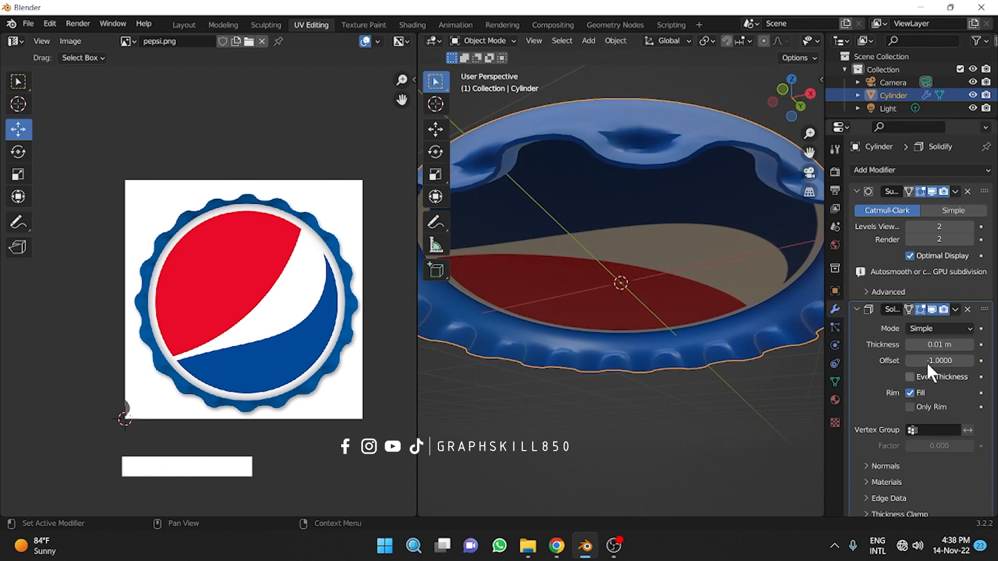
click(932, 309)
click(932, 309)
click(932, 309)
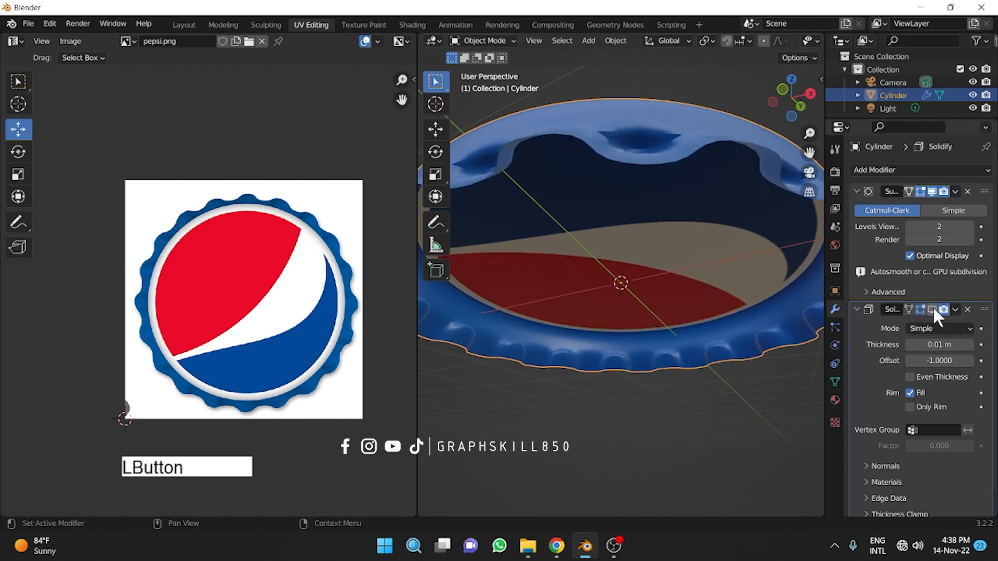
click(932, 309)
Apply the Solidify modifier to the cap
click(954, 309)
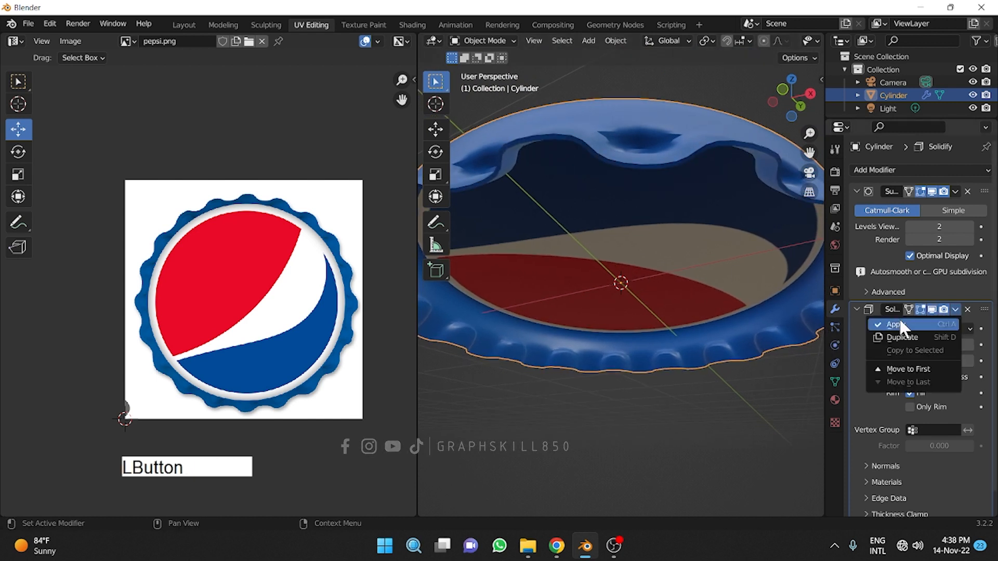
click(894, 325)
In Edit Mode, select the cap's inner faces by growing the selection from the underside's centre face and shrinking it back from the outer rim
middle_drag(740, 323, 620, 264)
key(Tab)
click(615, 228)
key(ctrl+equal)
key(ctrl+equal)
key(ctrl+equal)
key(ctrl+equal)
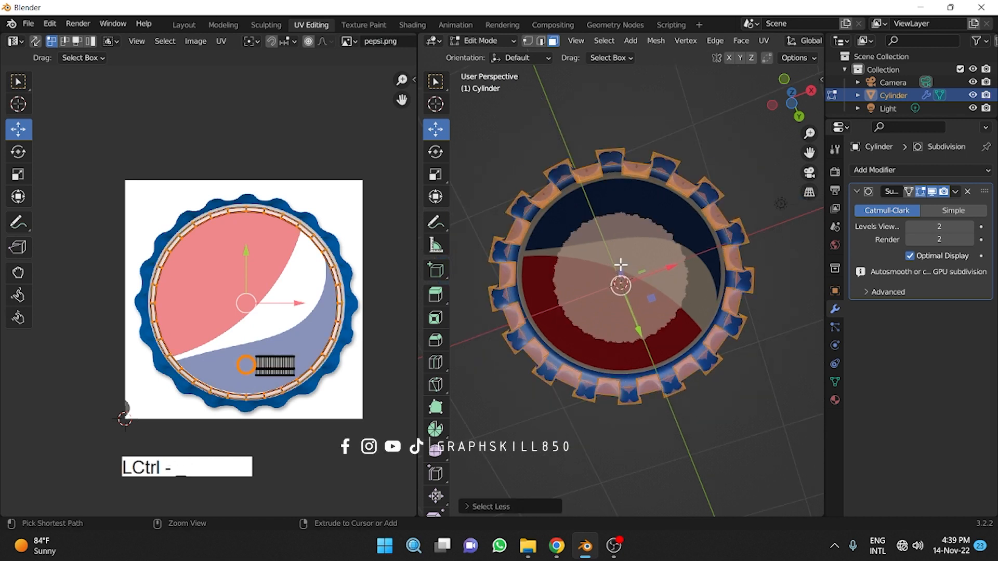
key(ctrl+minus)
key(ctrl+minus)
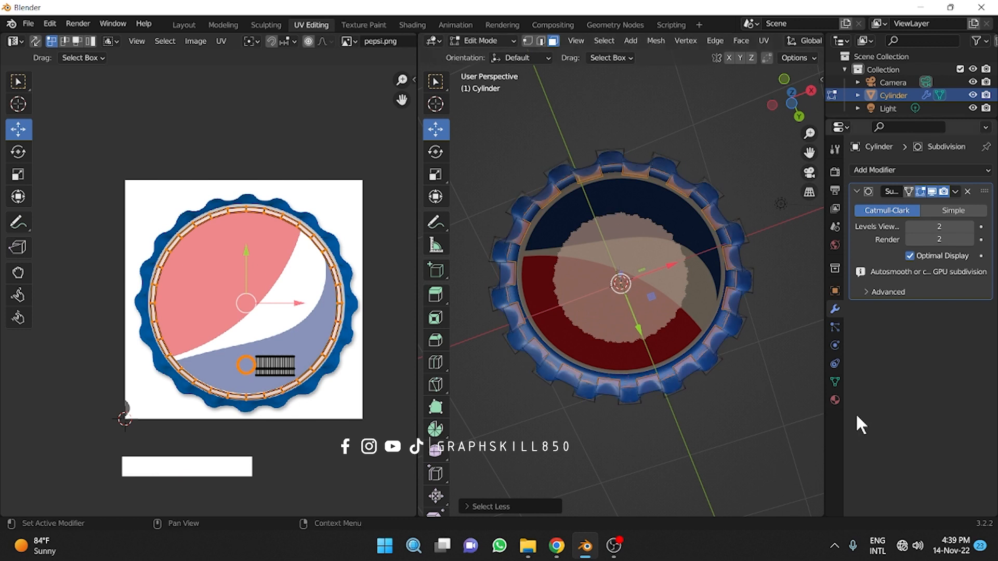
Add a second material slot with a new material and assign it to the selected inner faces of the cap
click(834, 399)
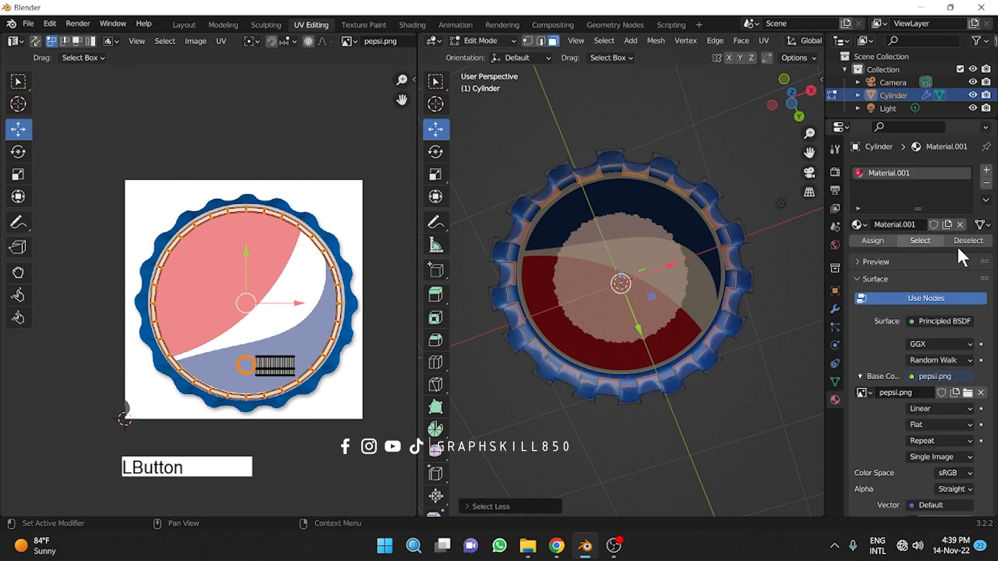
click(986, 170)
click(894, 244)
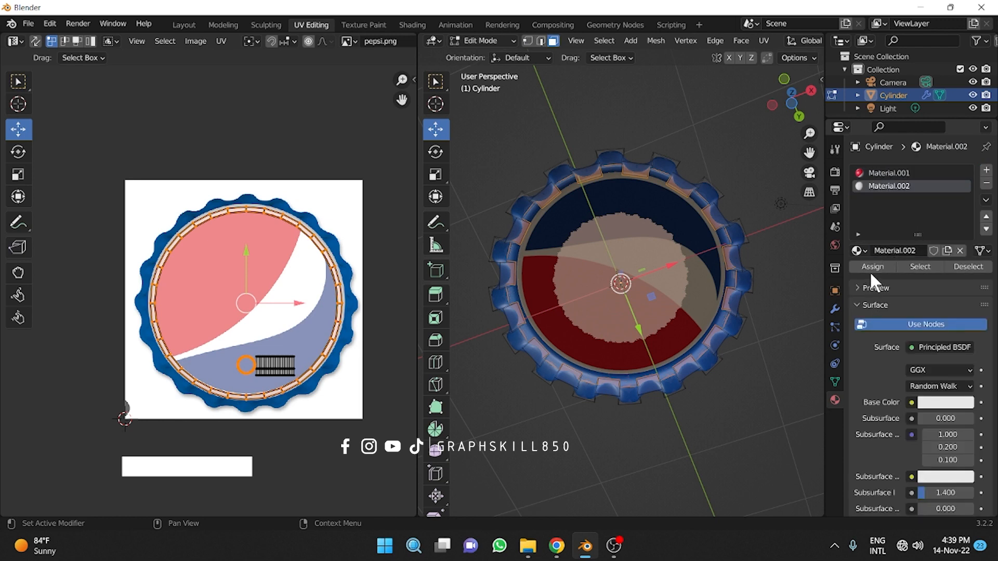
click(870, 267)
middle_drag(577, 301, 617, 300)
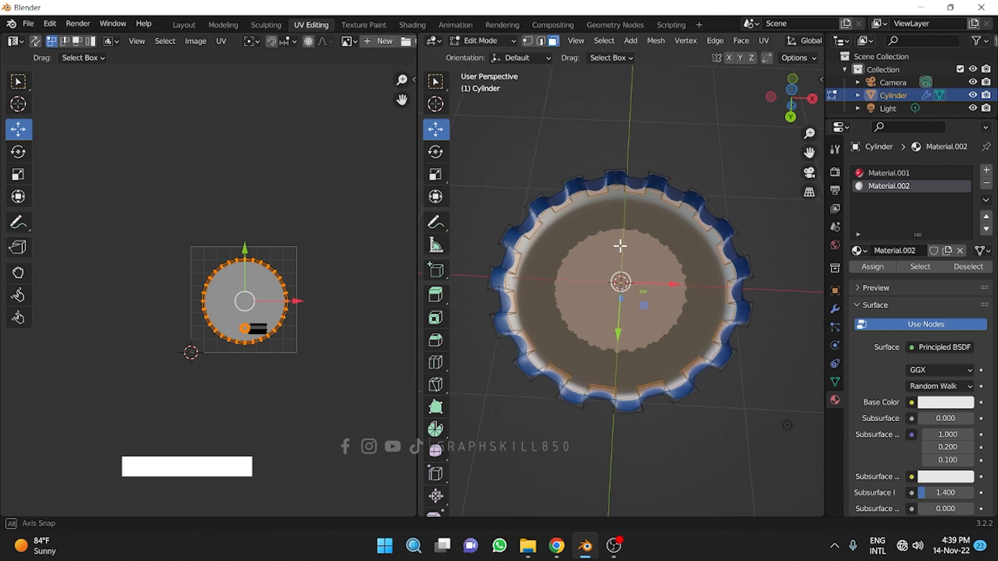
scroll(729, 223, up, 3)
scroll(729, 223, down, 2)
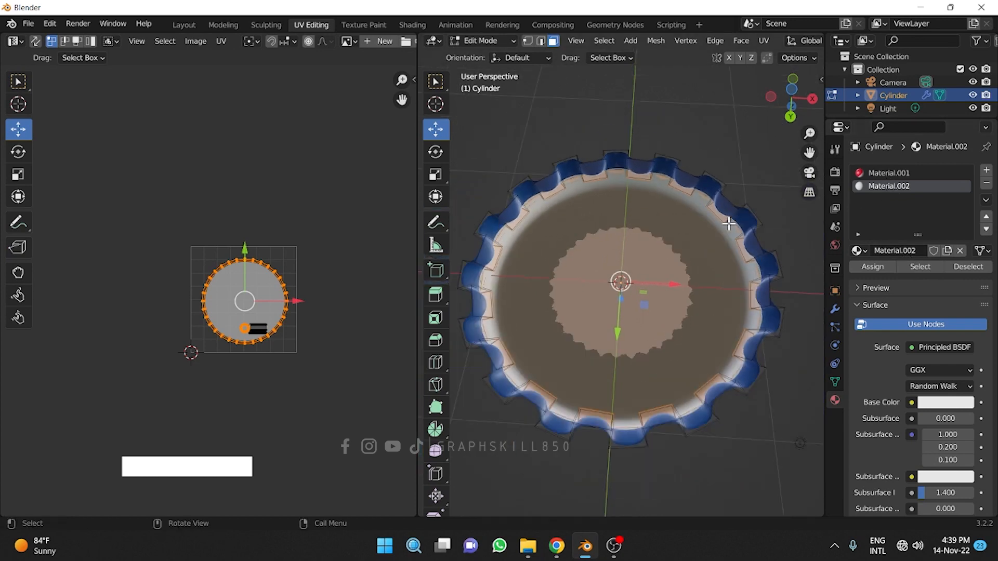
scroll(596, 171, up, 1)
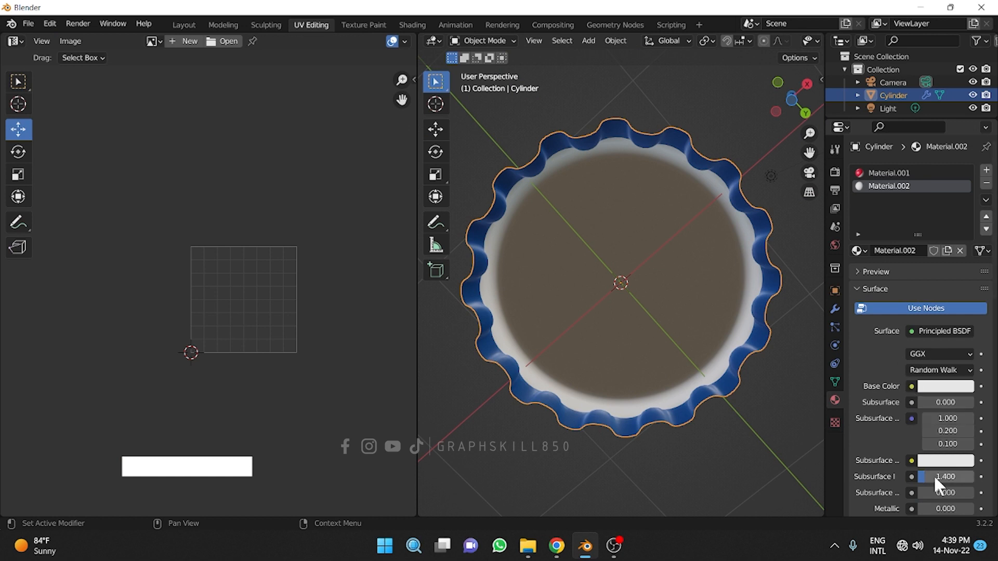
Set the inner material's Metallic to 0.890 and Roughness to 0.119
scroll(934, 463, down, 3)
drag(930, 449, 968, 448)
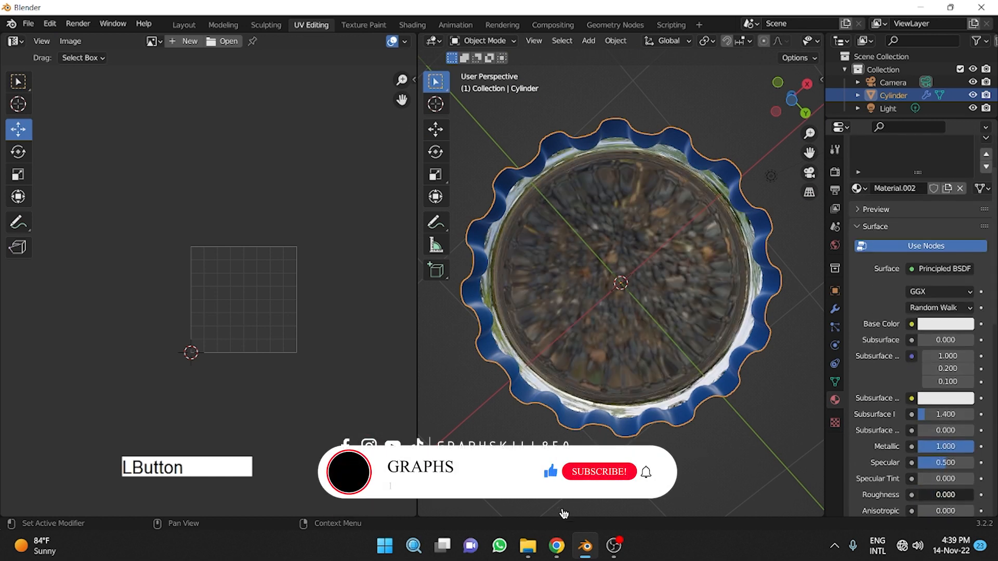
drag(947, 491, 929, 492)
drag(939, 447, 937, 447)
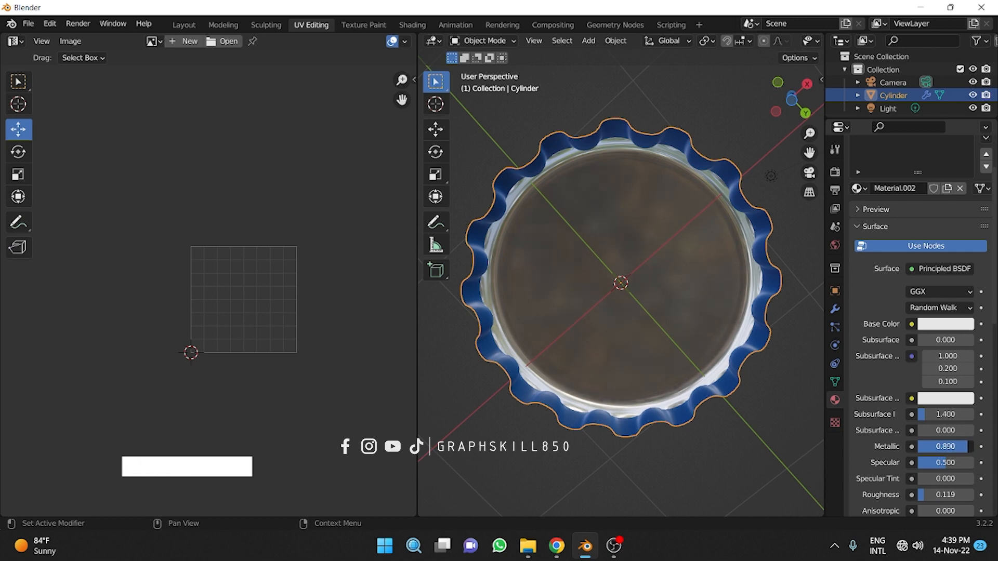
Switch to the Layout workspace and examine the textured cap from several angles
middle_drag(588, 210, 465, 356)
scroll(658, 359, down, 4)
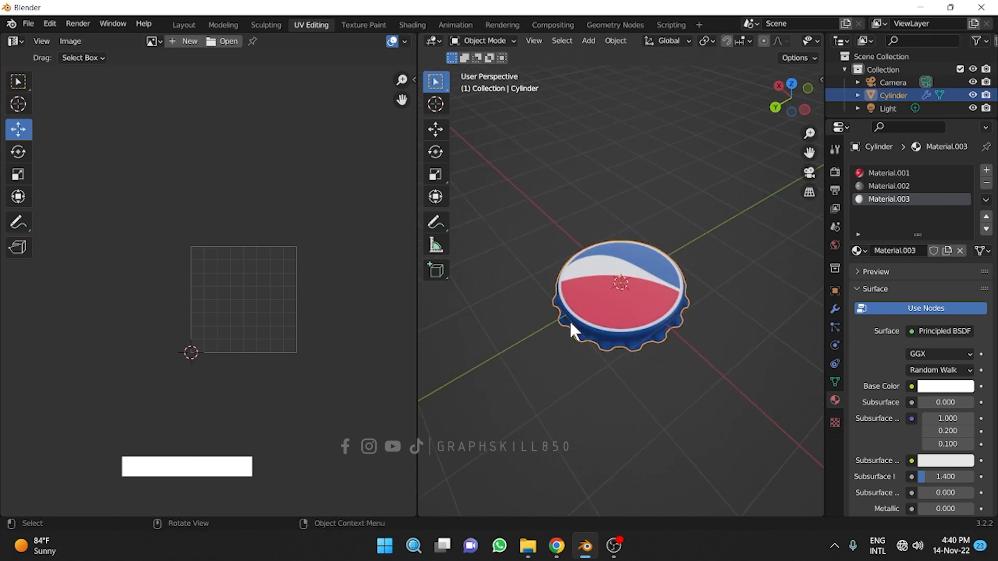
middle_drag(572, 327, 559, 252)
click(183, 25)
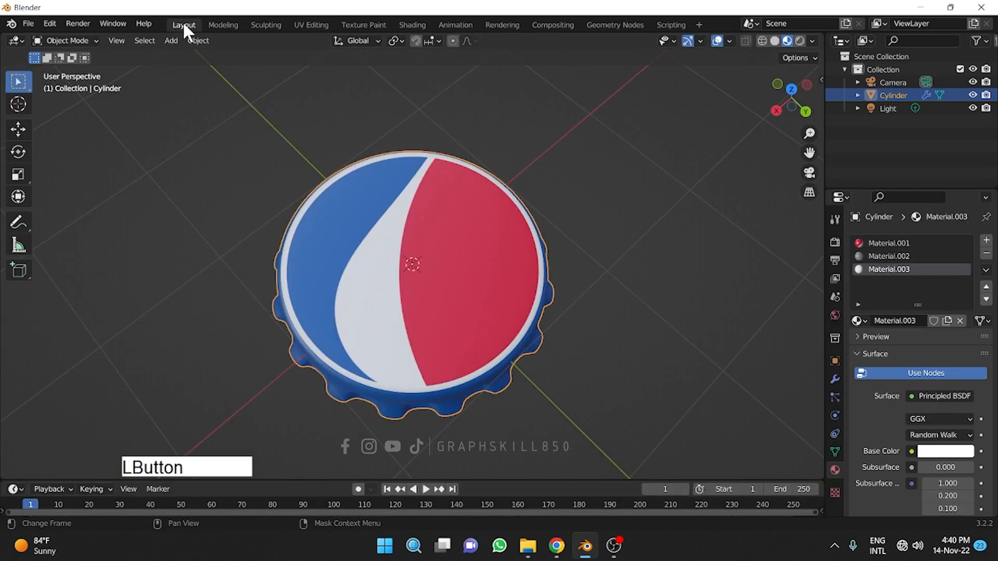
middle_drag(441, 282, 806, 239)
middle_drag(473, 334, 769, 296)
middle_drag(319, 391, 552, 419)
middle_drag(459, 374, 359, 310)
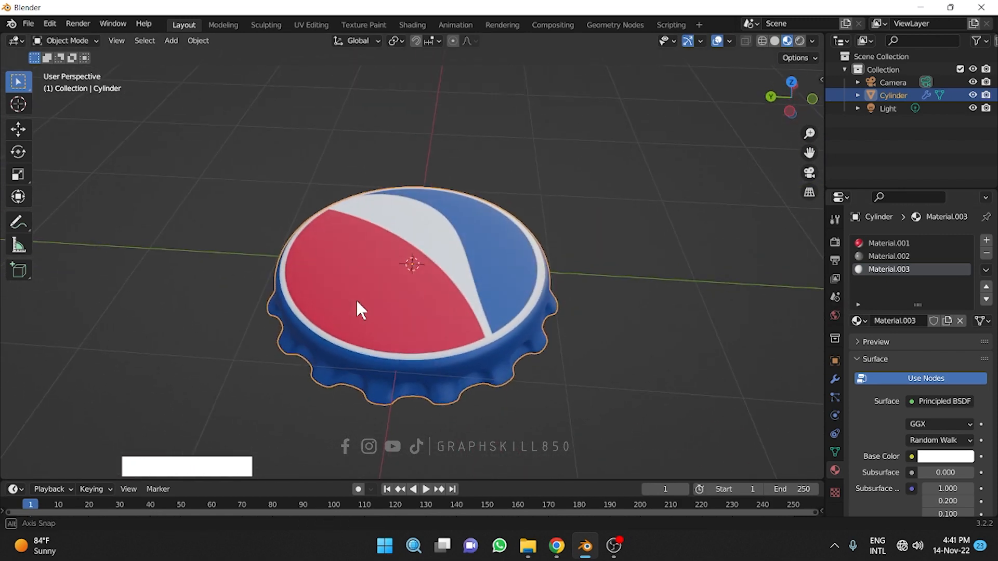